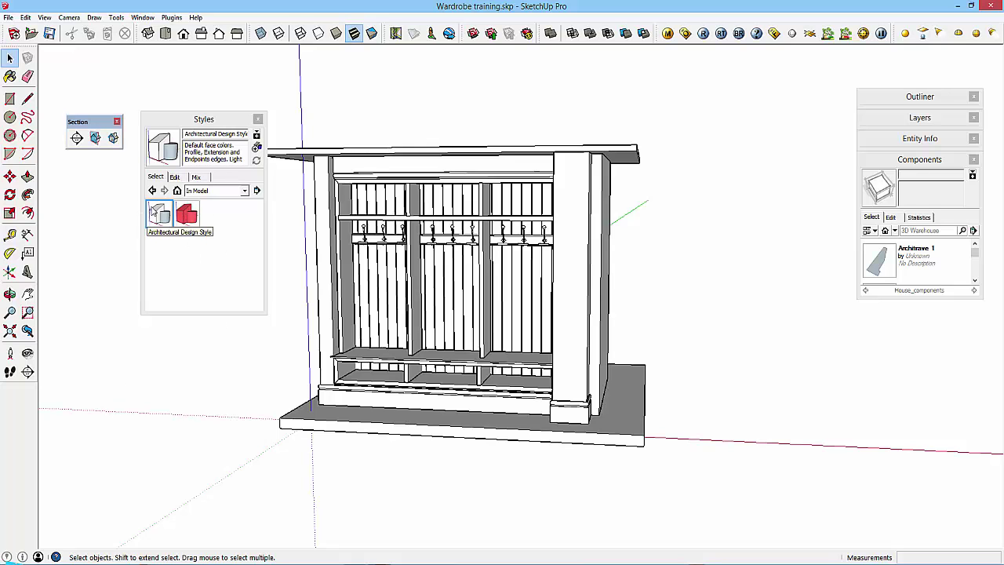
Apply the CBL style, delete the wardrobe's section plane, and return to Architectural Design Style.
{"action": "left_click", "coordinate": [188, 218]}
{"action": "left_click", "coordinate": [188, 217]}
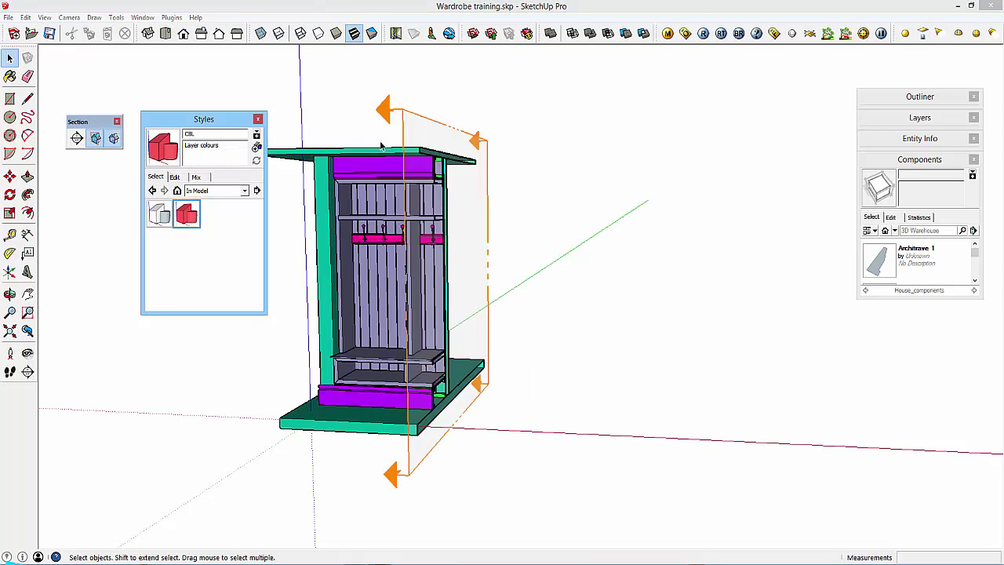
{"action": "left_click", "coordinate": [417, 118]}
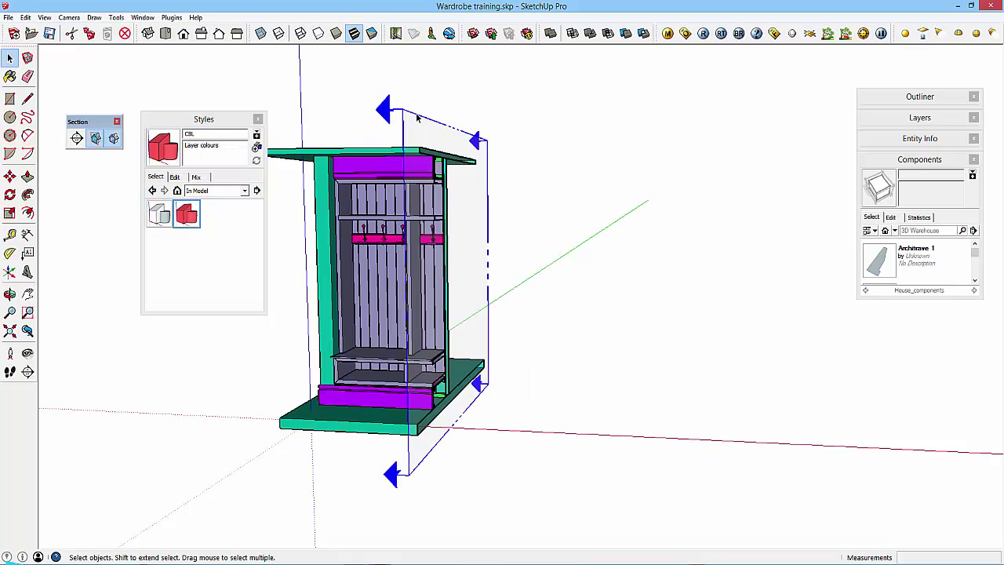
{"action": "key", "text": "Delete"}
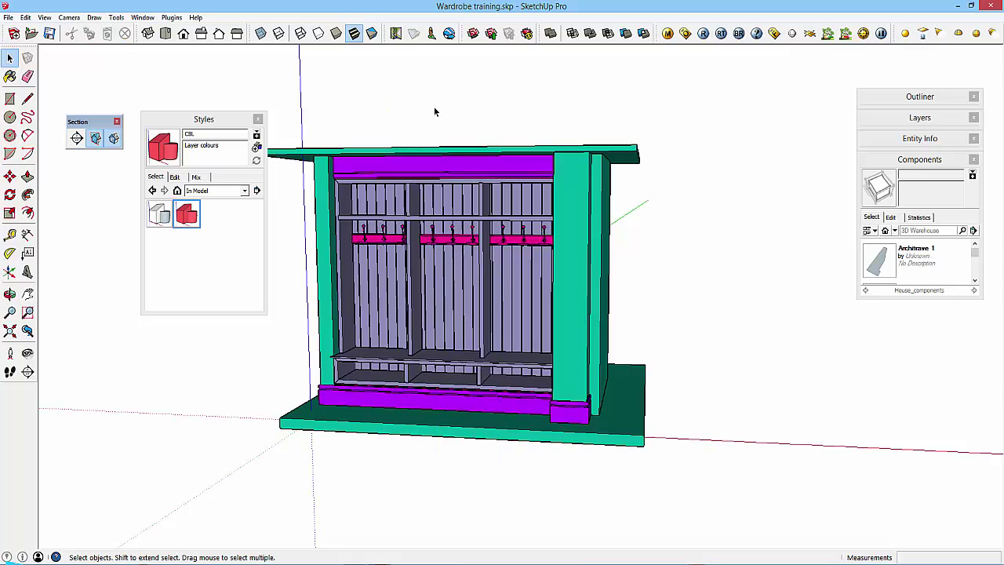
{"action": "left_click", "coordinate": [160, 215]}
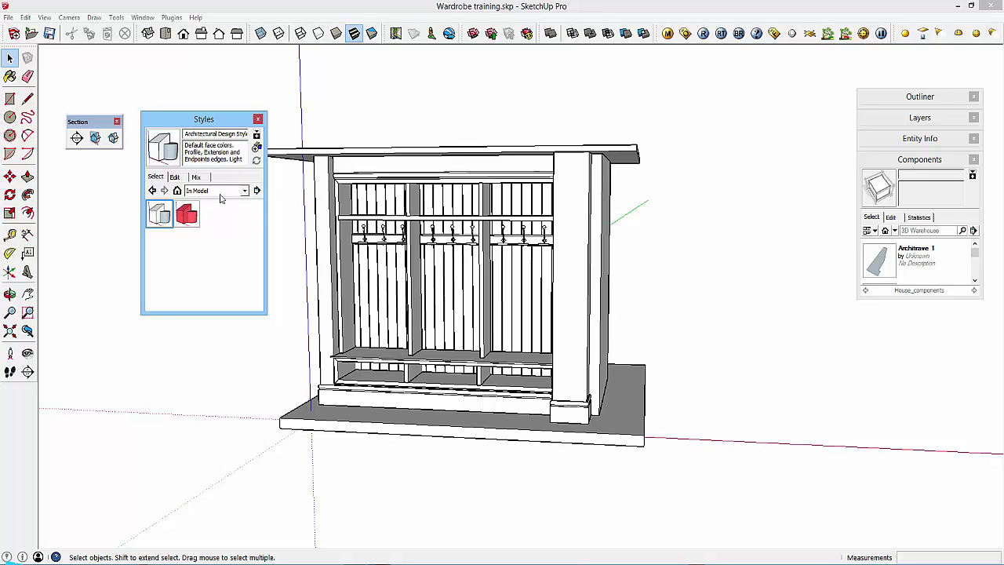
Save the model's styles as a collection in the Wardrobe folder.
{"action": "left_click", "coordinate": [256, 190]}
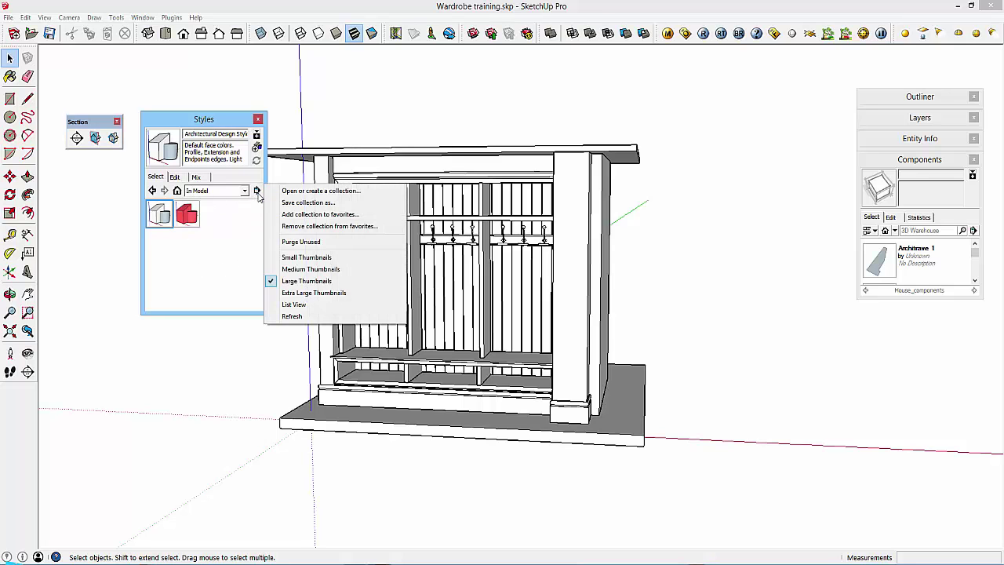
{"action": "left_click", "coordinate": [308, 204]}
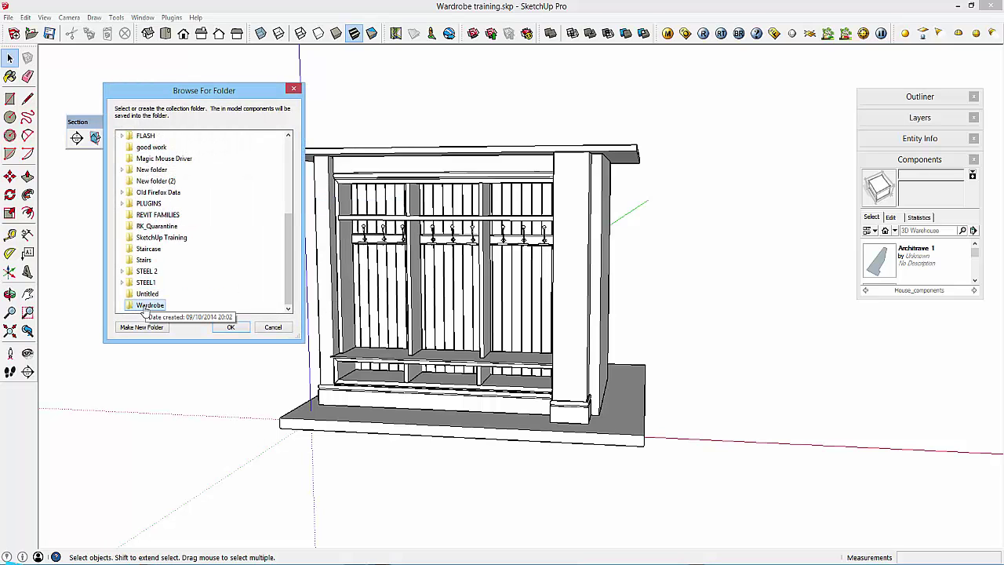
{"action": "left_click", "coordinate": [232, 328]}
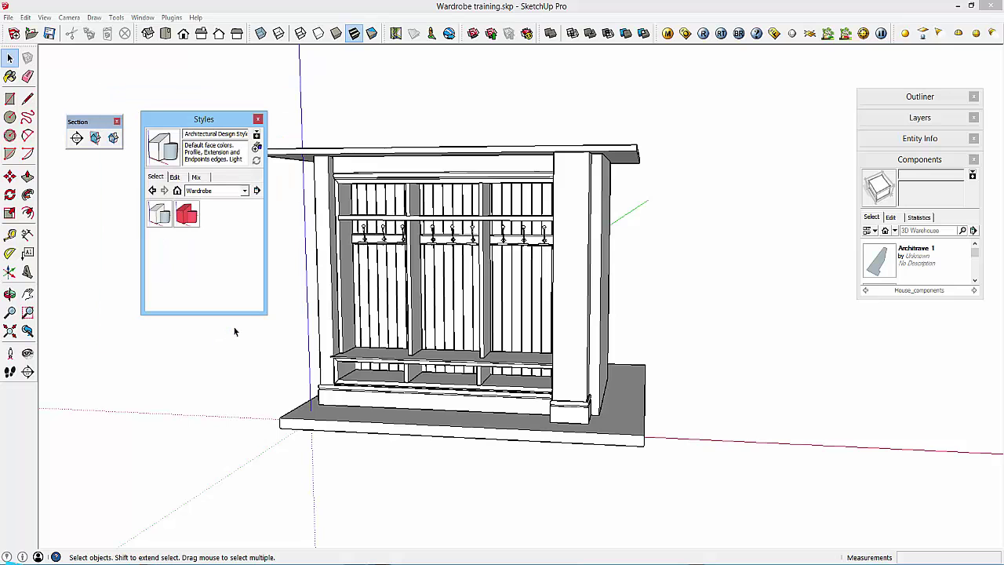
Purge unused styles from the In Model styles list.
{"action": "left_click", "coordinate": [244, 191]}
{"action": "left_click", "coordinate": [219, 207]}
{"action": "left_click", "coordinate": [257, 191]}
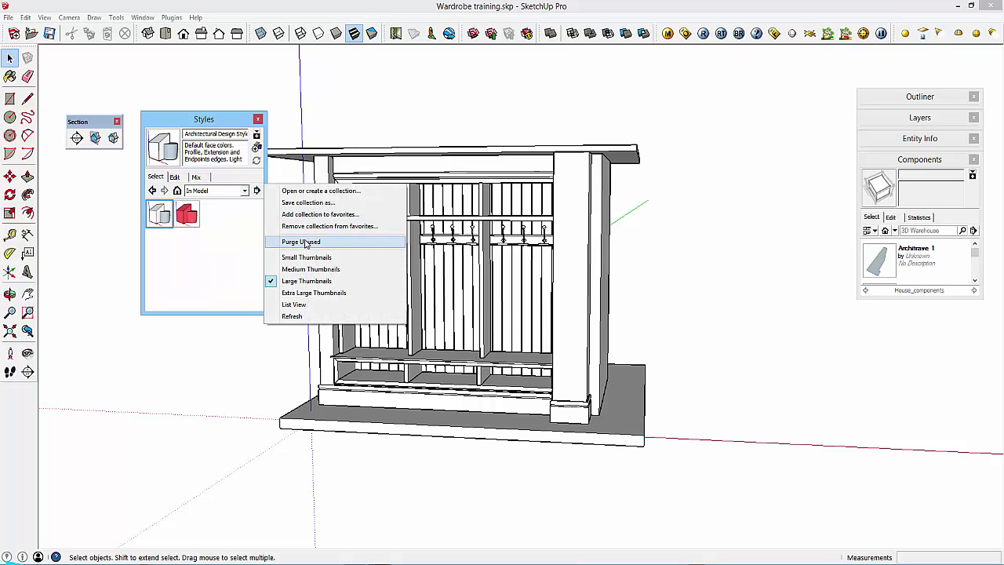
{"action": "left_click", "coordinate": [305, 242]}
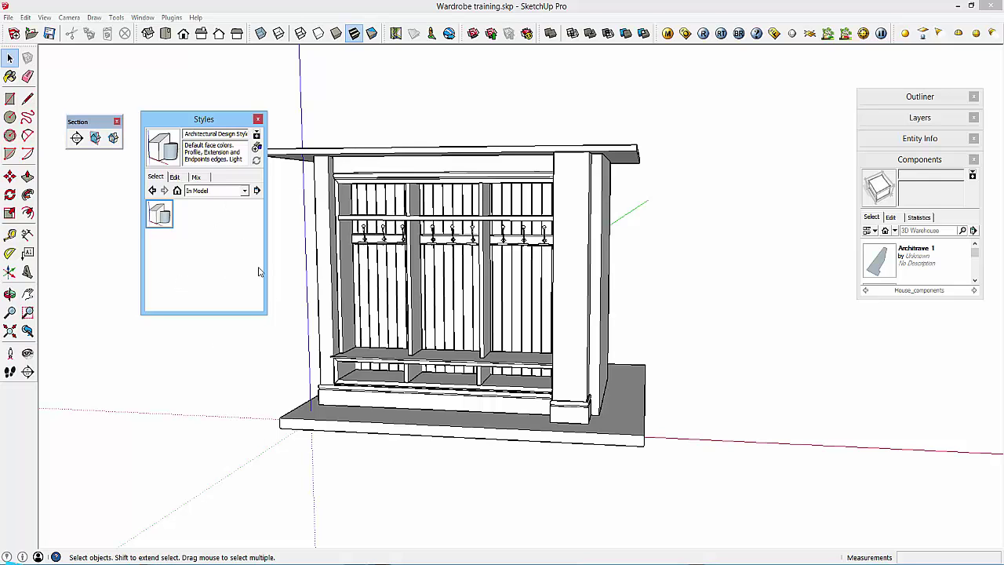
Apply the CBL style from the Wardrobe collection.
{"action": "left_click", "coordinate": [245, 191]}
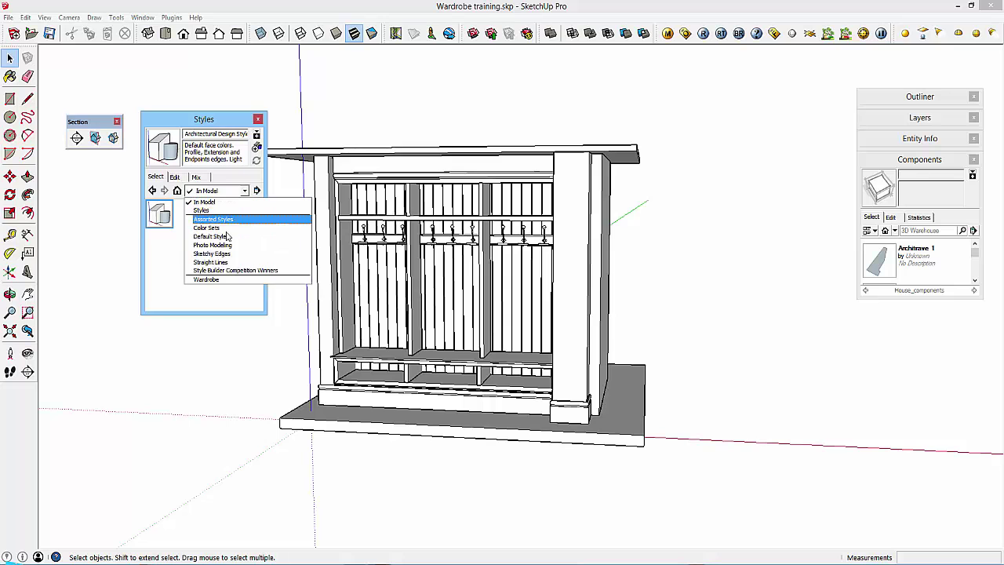
{"action": "left_click", "coordinate": [208, 280]}
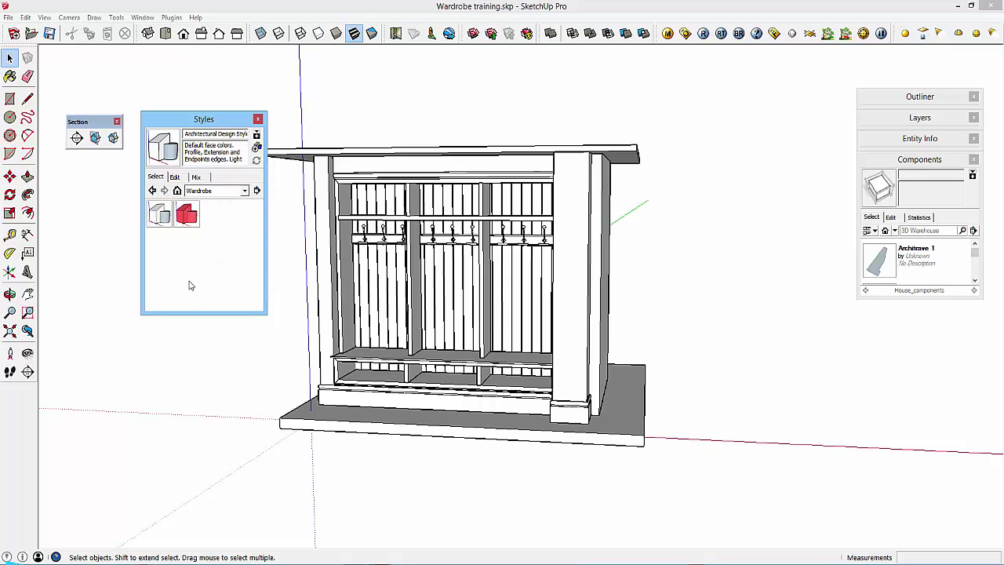
{"action": "left_click", "coordinate": [187, 216]}
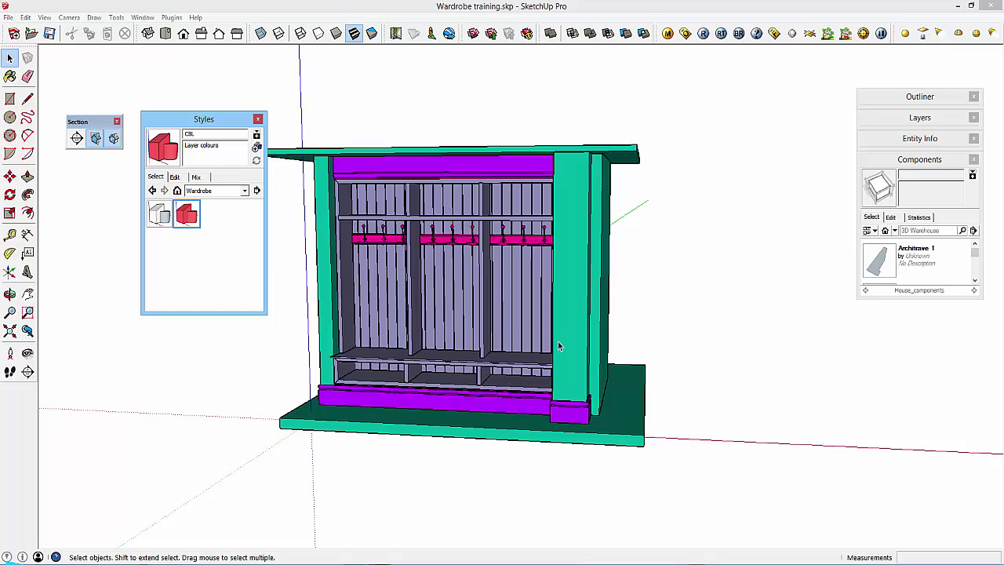
Expand the Layers list, reapply Architectural Design Style, and orbit to the wardrobe's right side.
{"action": "left_click", "coordinate": [880, 117]}
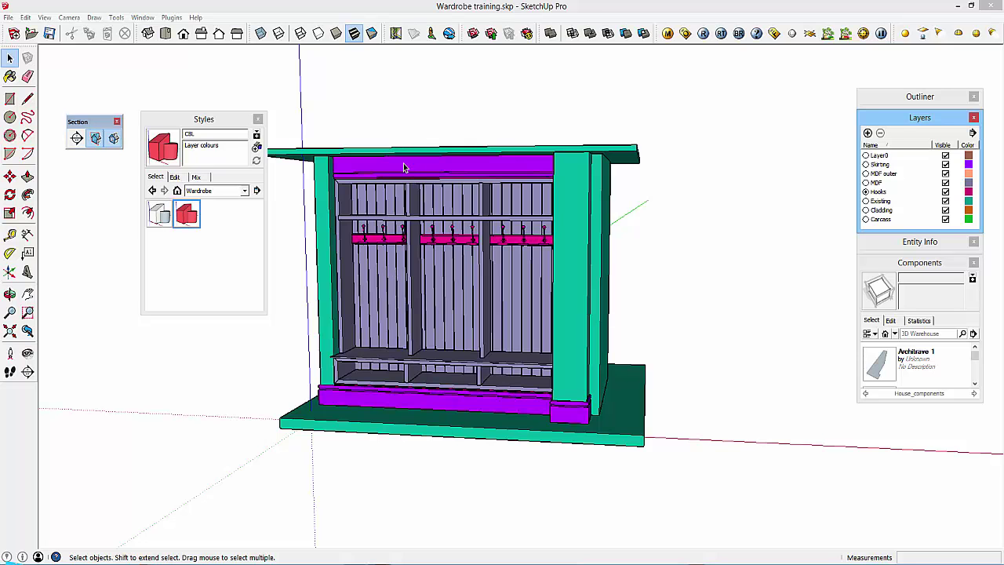
{"action": "left_click", "coordinate": [163, 215]}
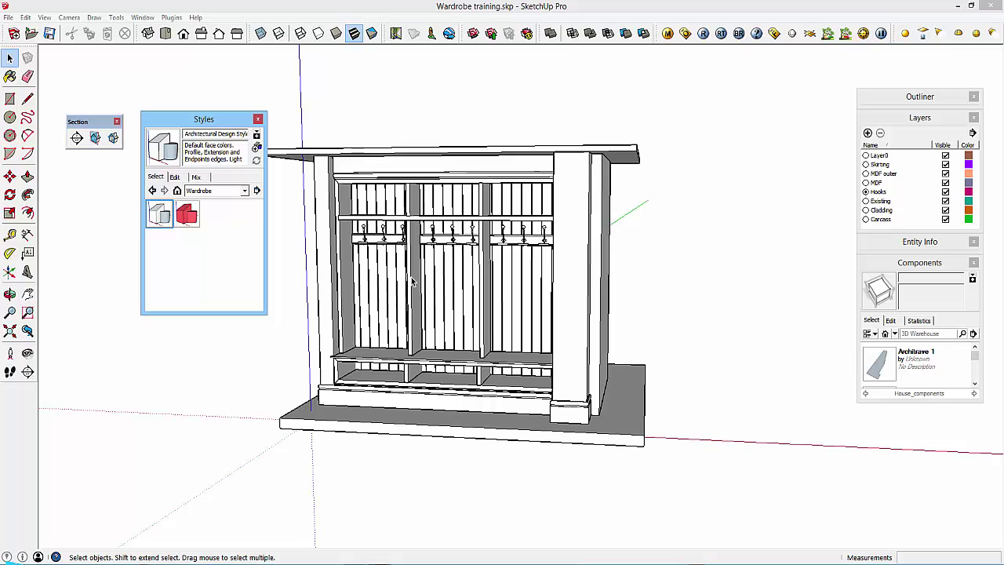
{"action": "middle_click_drag", "start_coordinate": [416, 286], "coordinate": [450, 278]}
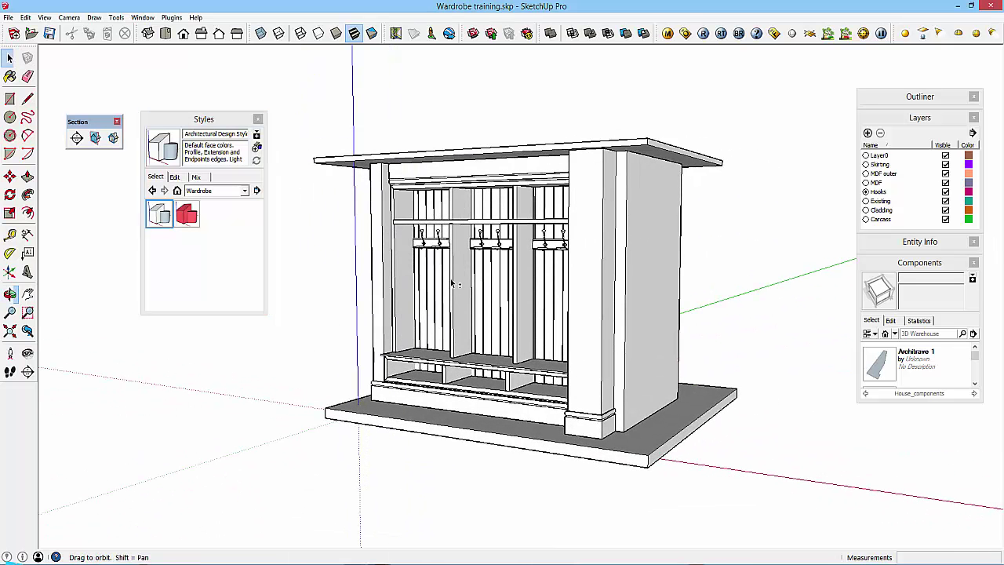
{"action": "left_click", "coordinate": [355, 35]}
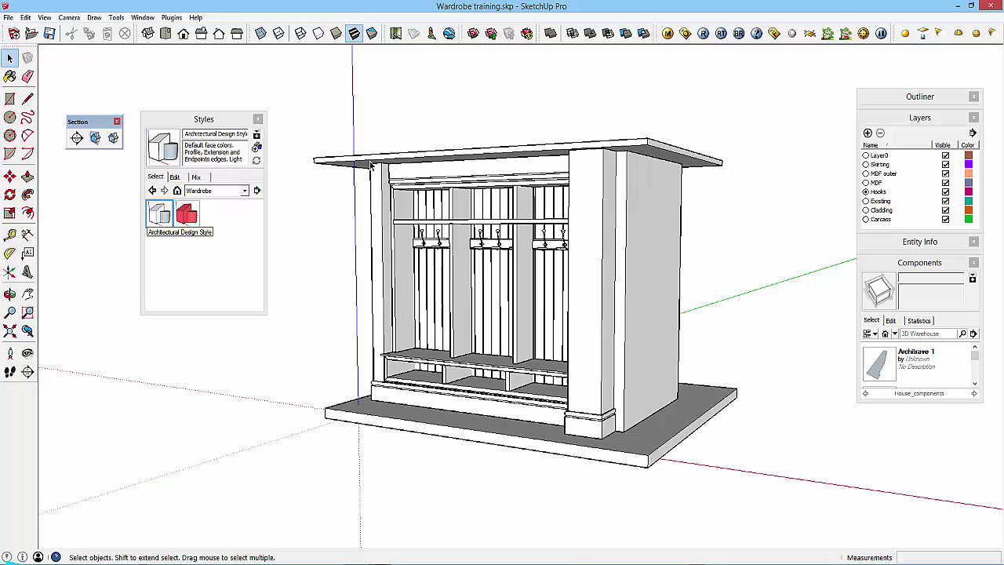
{"action": "left_click", "coordinate": [175, 178]}
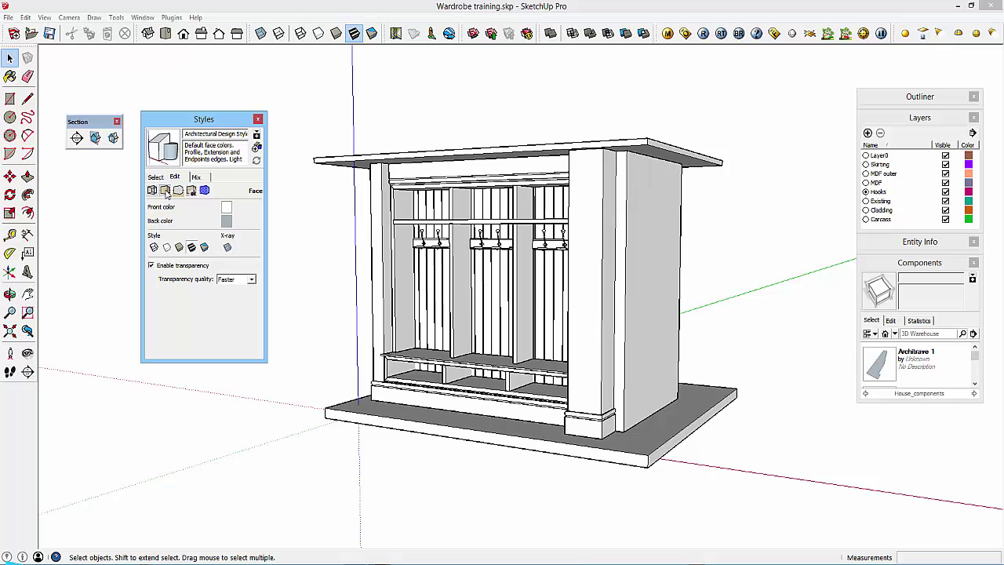
{"action": "left_click", "coordinate": [227, 222]}
{"action": "left_click", "coordinate": [672, 249]}
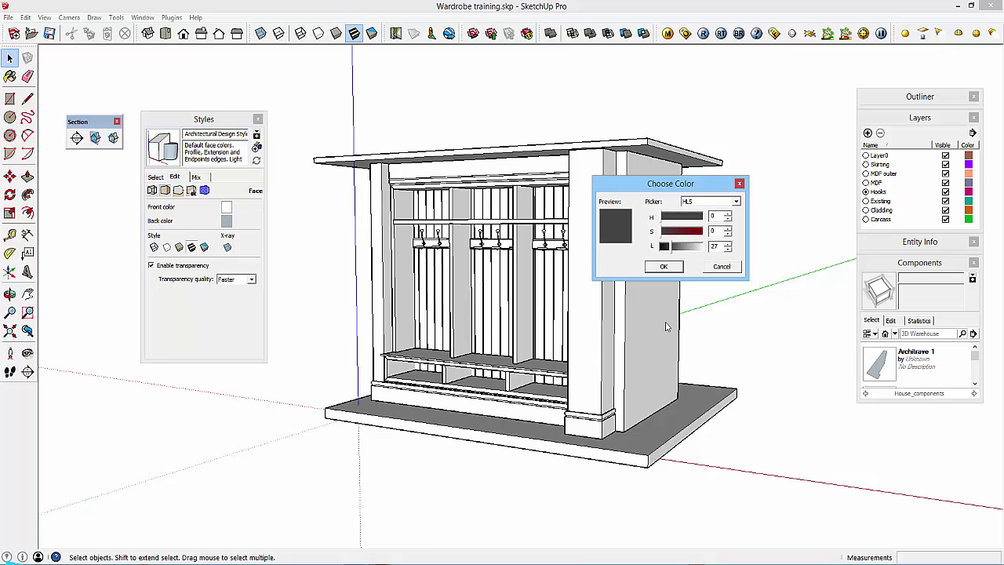
{"action": "left_click", "coordinate": [675, 266]}
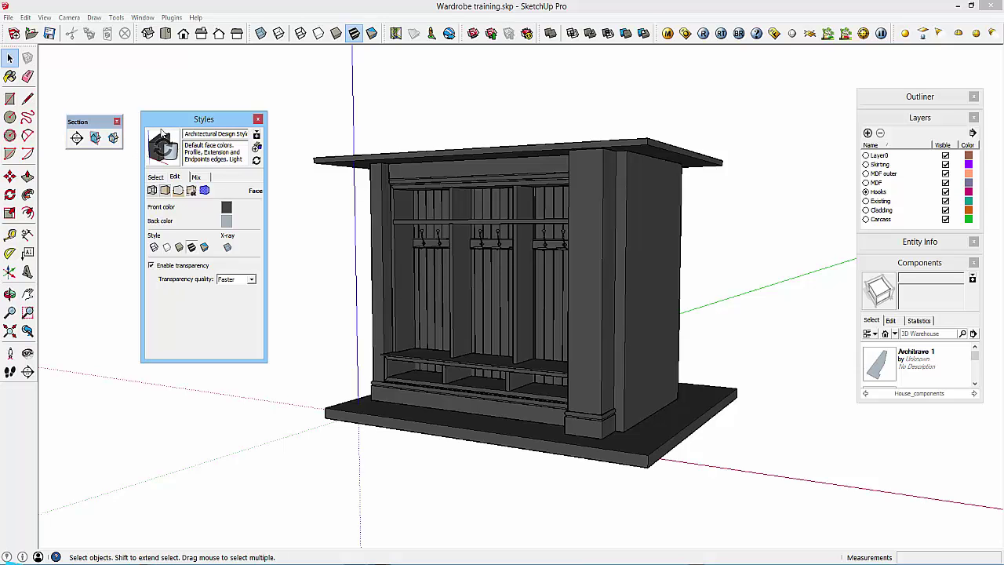
{"action": "left_click", "coordinate": [160, 178]}
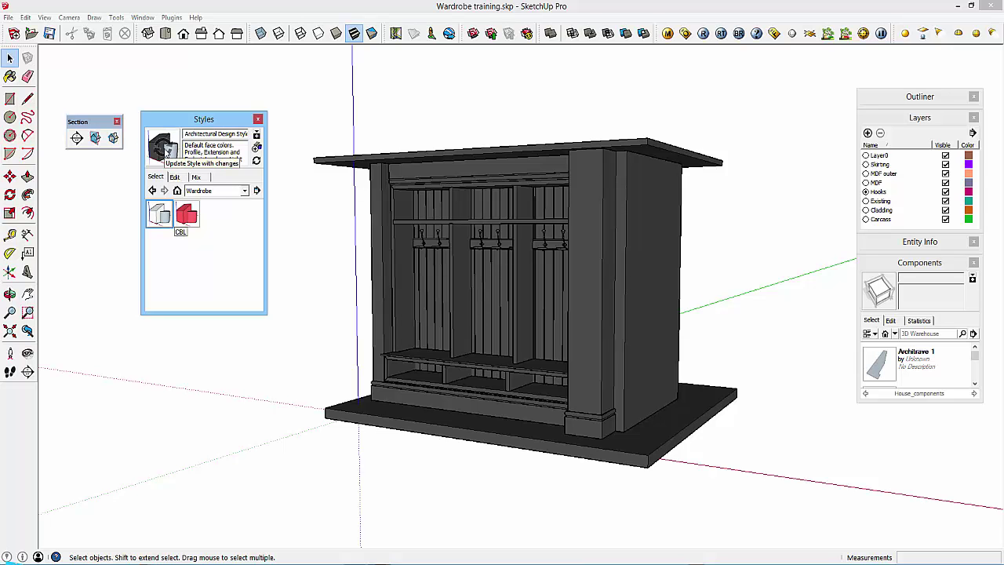
{"action": "left_click", "coordinate": [174, 177]}
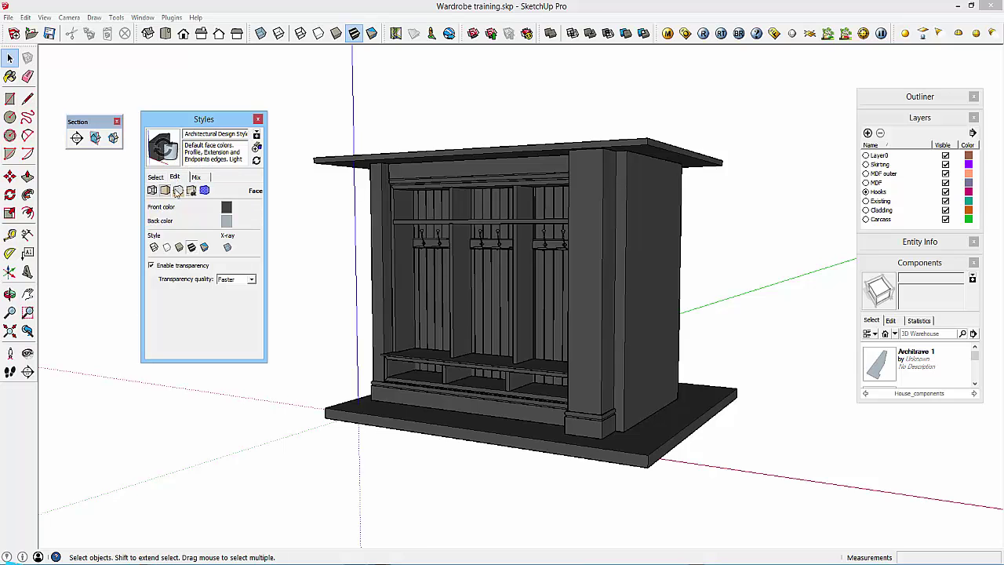
{"action": "left_click", "coordinate": [227, 221]}
{"action": "left_click_drag", "start_coordinate": [676, 247], "coordinate": [704, 247]}
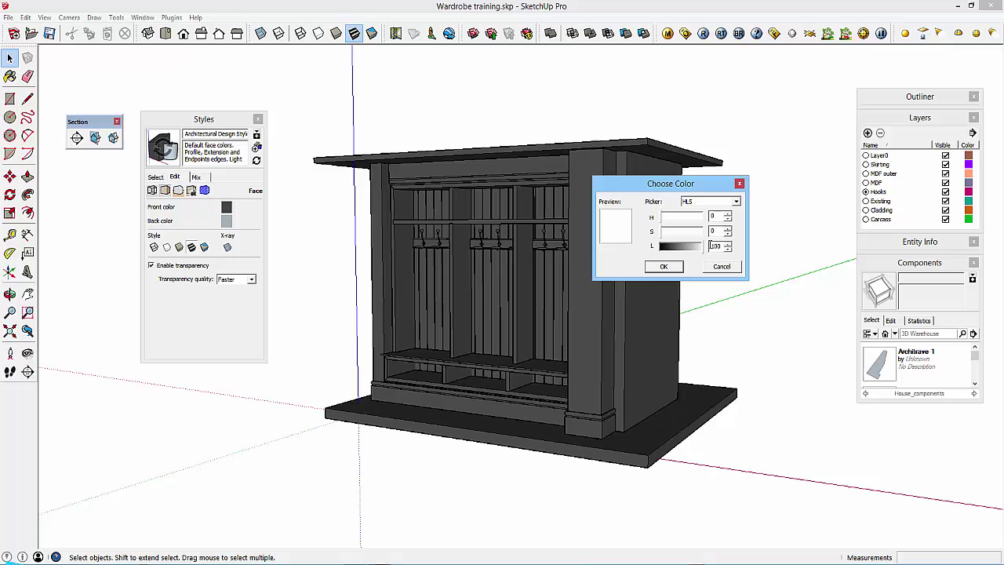
{"action": "left_click", "coordinate": [663, 267]}
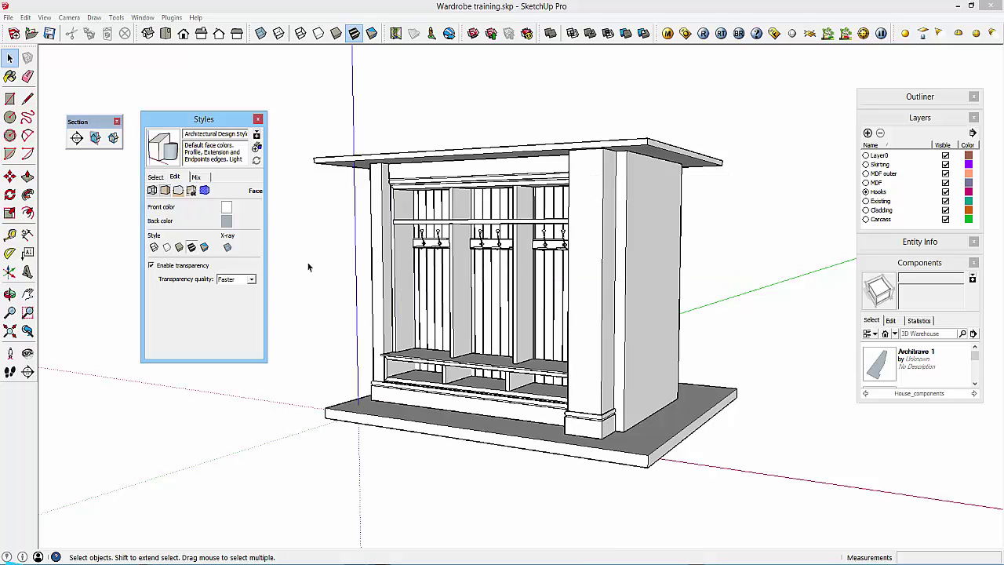
In the style's Edge settings, turn Jitter, Endpoints, Extension and Depth cue on, then off.
{"action": "left_click", "coordinate": [156, 177]}
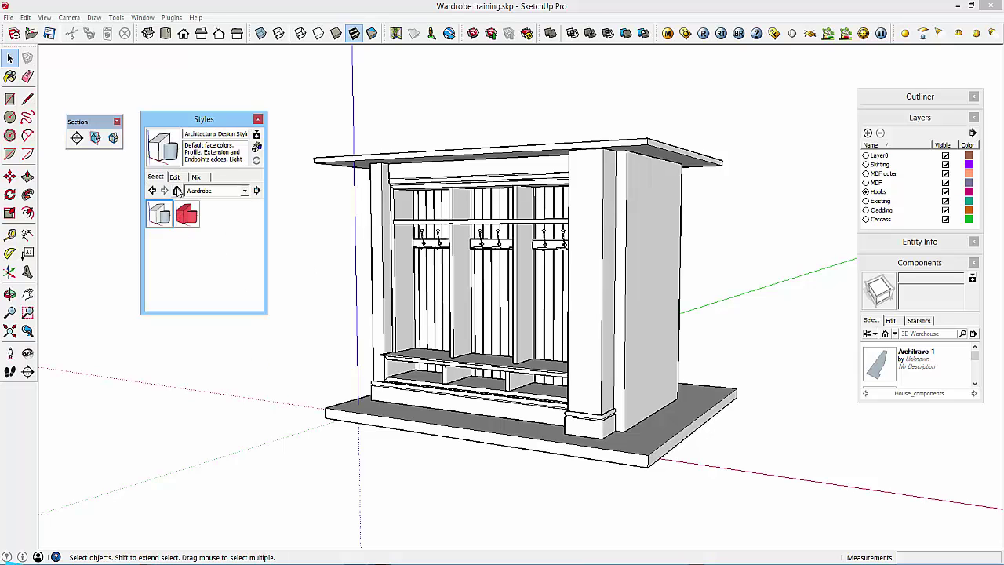
{"action": "left_click", "coordinate": [174, 178]}
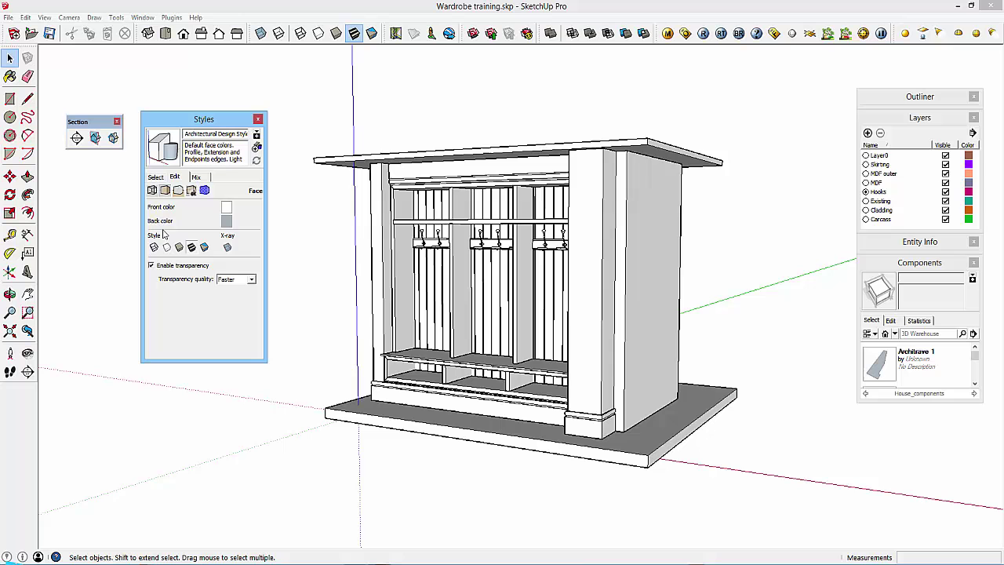
{"action": "left_click", "coordinate": [153, 191]}
{"action": "left_click", "coordinate": [152, 275]}
{"action": "left_click", "coordinate": [152, 263]}
{"action": "left_click", "coordinate": [152, 252]}
{"action": "left_click", "coordinate": [152, 240]}
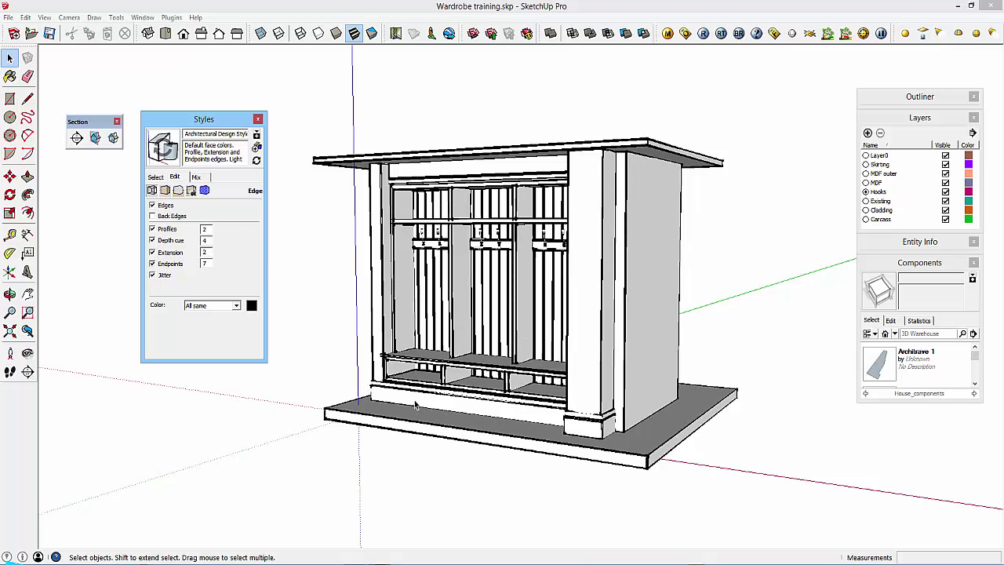
{"action": "left_click", "coordinate": [152, 275]}
{"action": "left_click", "coordinate": [152, 264]}
{"action": "left_click", "coordinate": [153, 252]}
{"action": "left_click", "coordinate": [152, 240]}
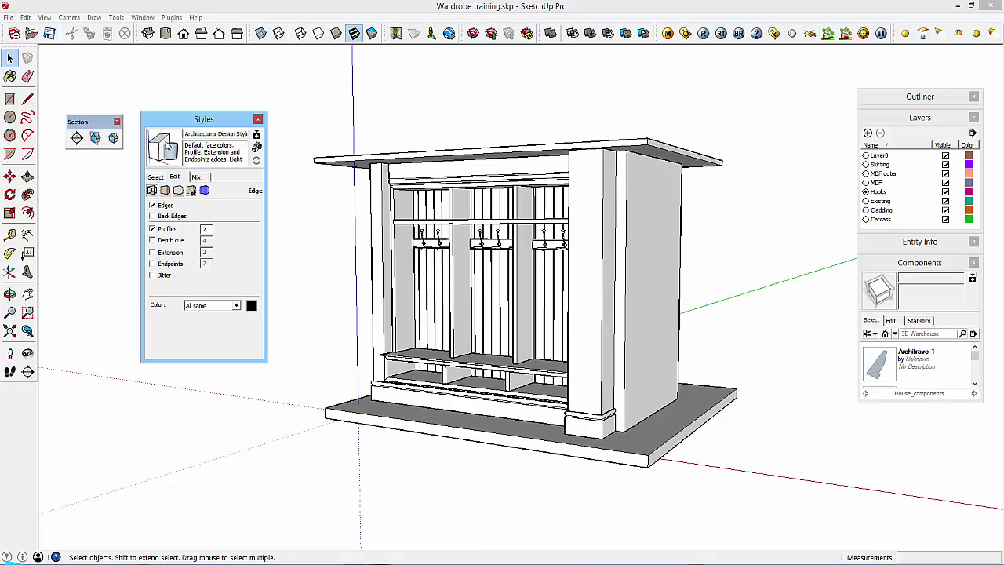
Preview the Hidden Line face style, then return to Shaded With Textures.
{"action": "left_click", "coordinate": [165, 191]}
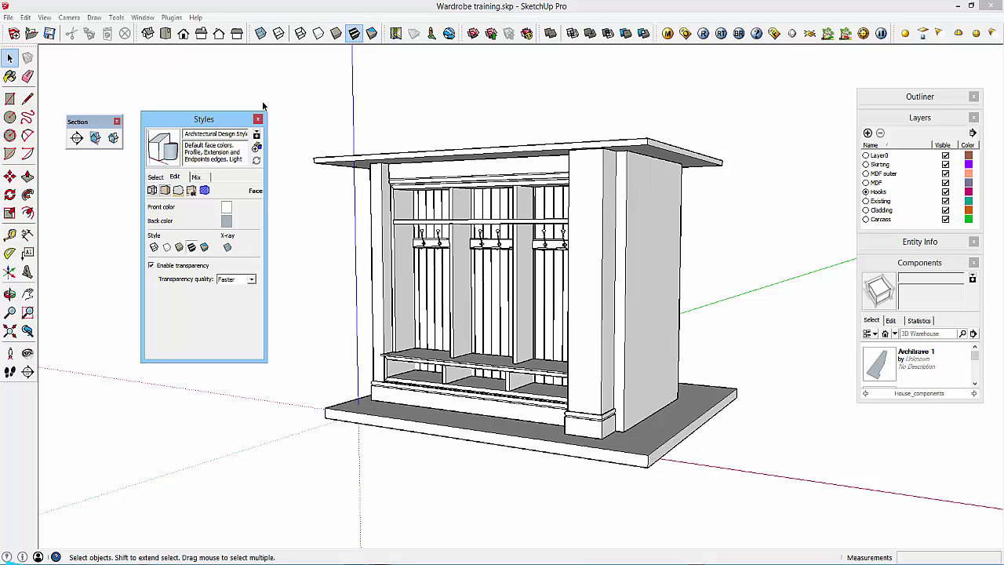
{"action": "left_click", "coordinate": [319, 35]}
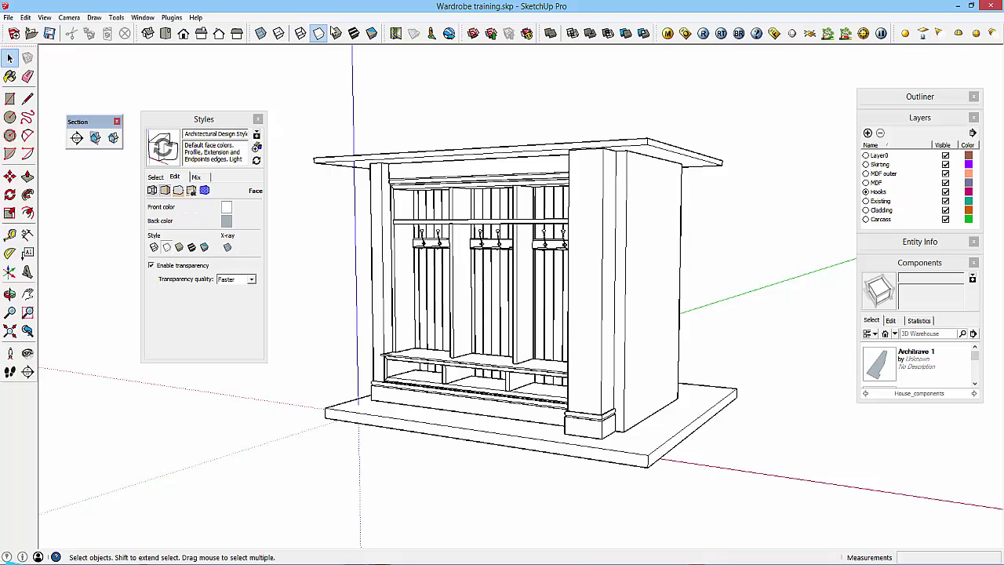
{"action": "left_click", "coordinate": [354, 33]}
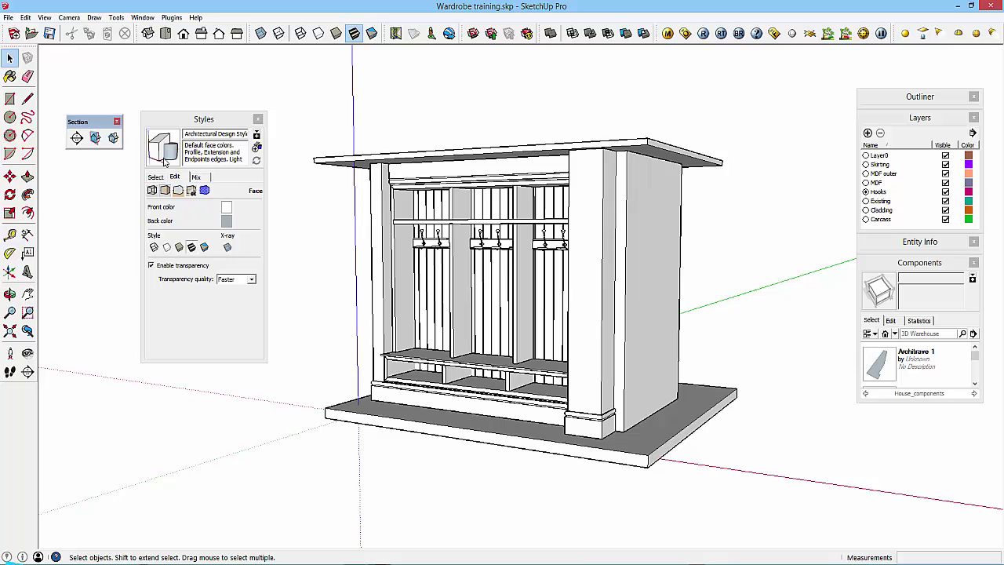
Turn the Sky and Ground backgrounds on, then back off.
{"action": "left_click", "coordinate": [178, 191]}
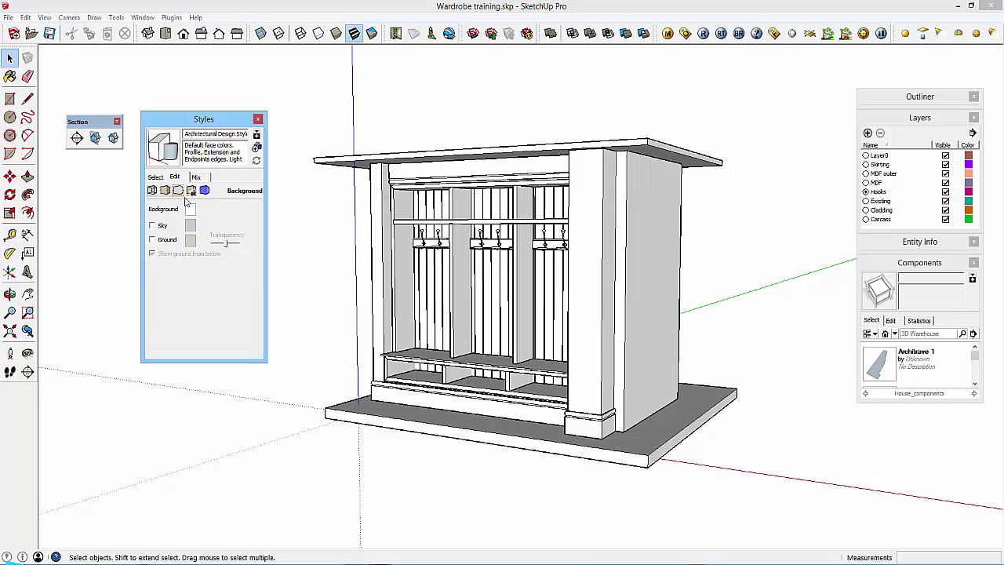
{"action": "left_click", "coordinate": [152, 226]}
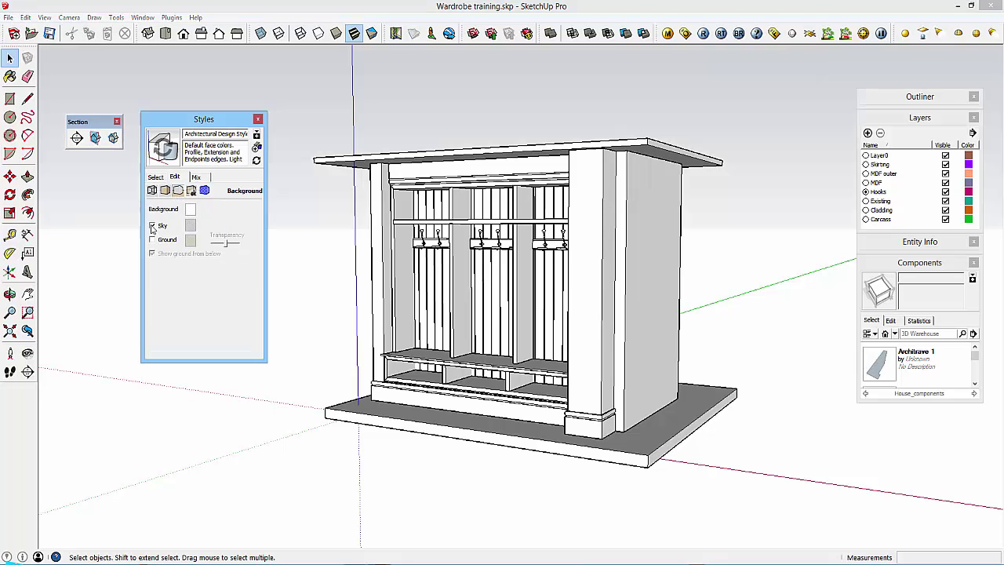
{"action": "left_click", "coordinate": [153, 239]}
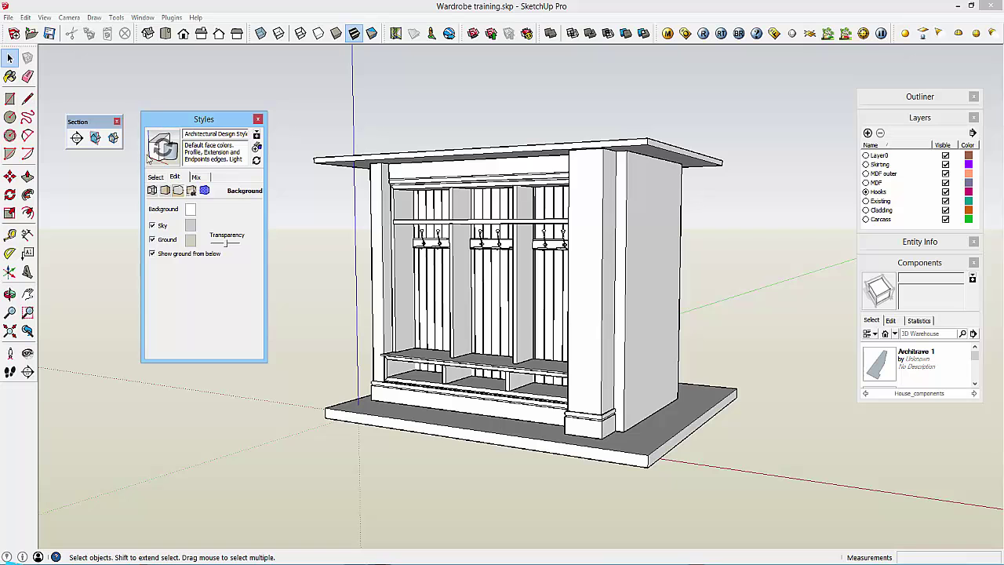
{"action": "left_click", "coordinate": [153, 240]}
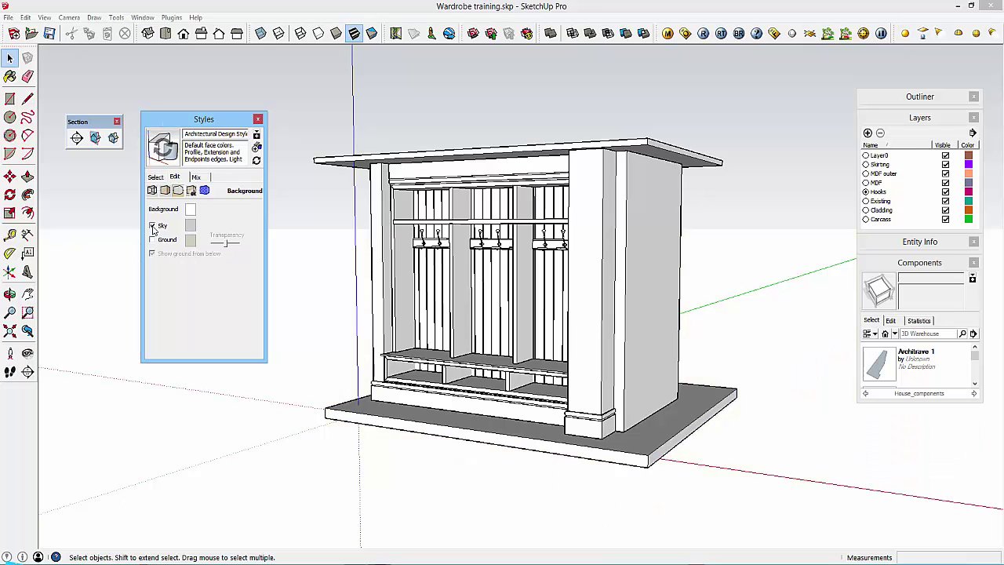
{"action": "left_click", "coordinate": [152, 226]}
Set the section cut width to 2, update the current style, and return to the Wardrobe collection.
{"action": "left_click", "coordinate": [191, 190]}
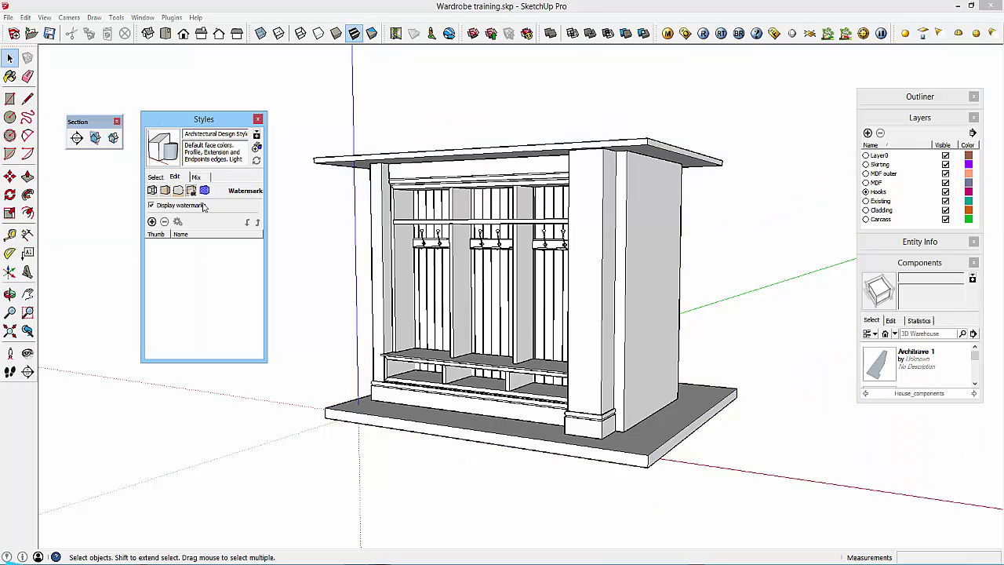
{"action": "left_click", "coordinate": [204, 191]}
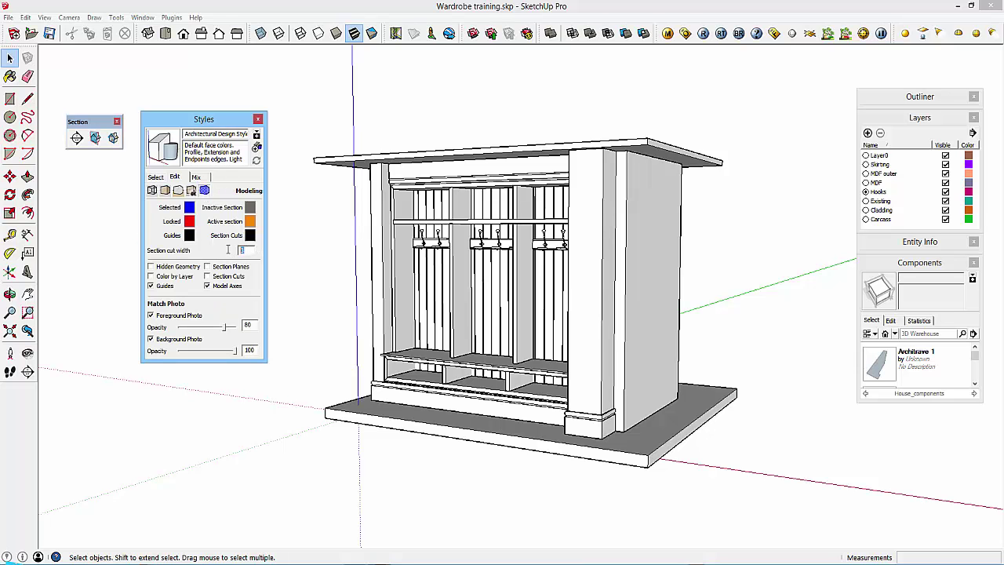
{"action": "type", "text": "2"}
{"action": "left_click", "coordinate": [163, 141]}
{"action": "key", "text": "Return"}
{"action": "left_click", "coordinate": [156, 177]}
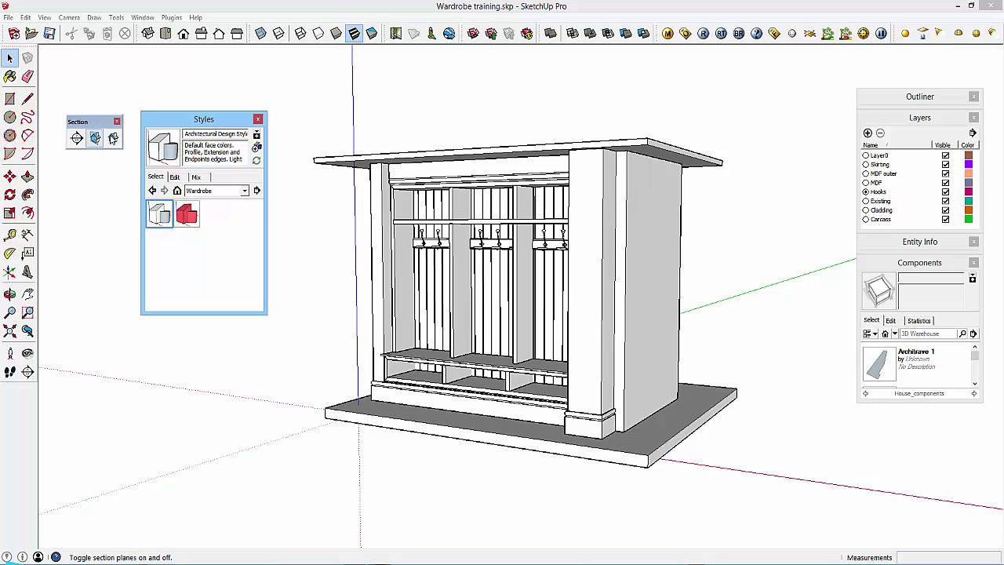
Place a new section plane on the wardrobe's side face.
{"action": "left_click", "coordinate": [114, 139]}
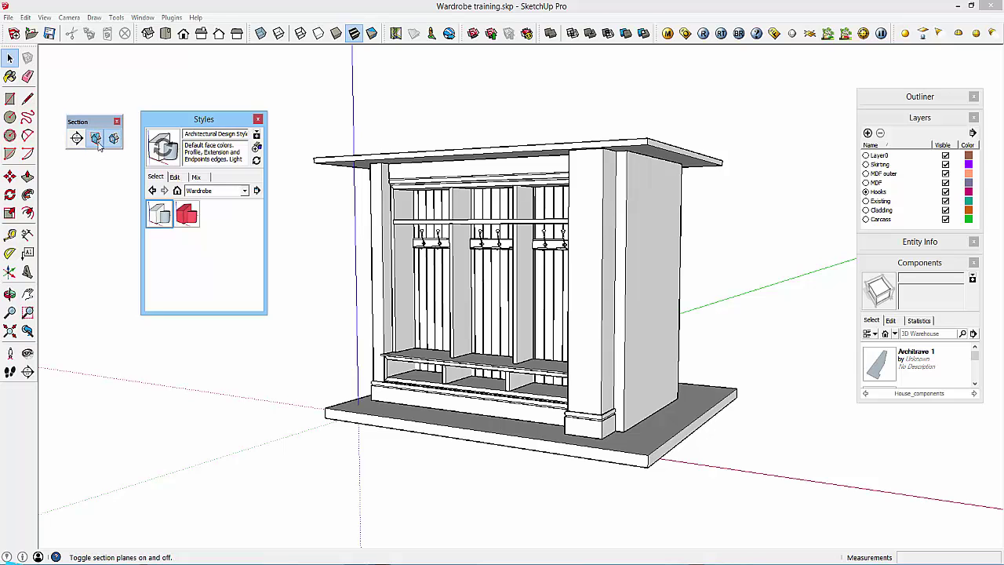
{"action": "left_click", "coordinate": [114, 139]}
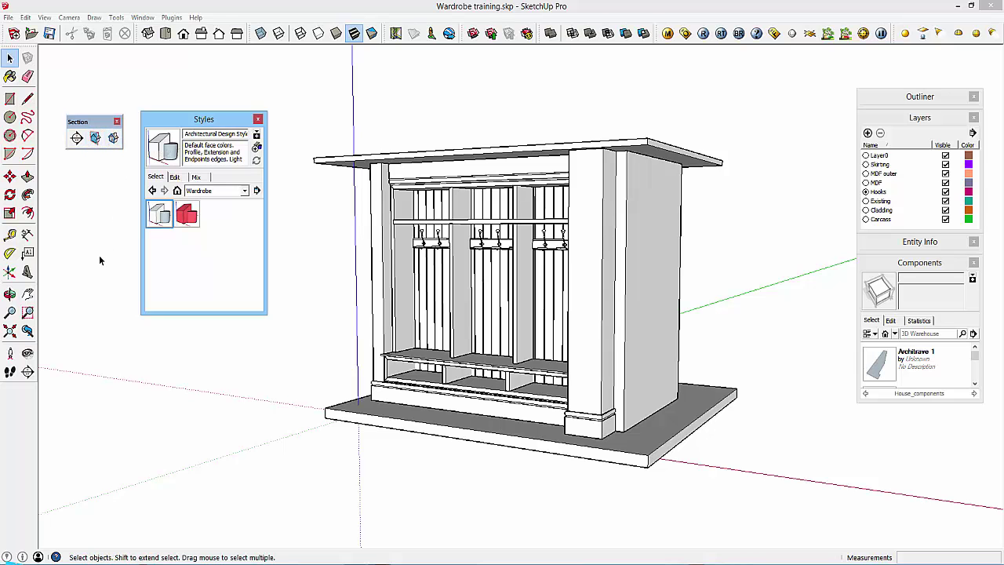
{"action": "left_click", "coordinate": [77, 138]}
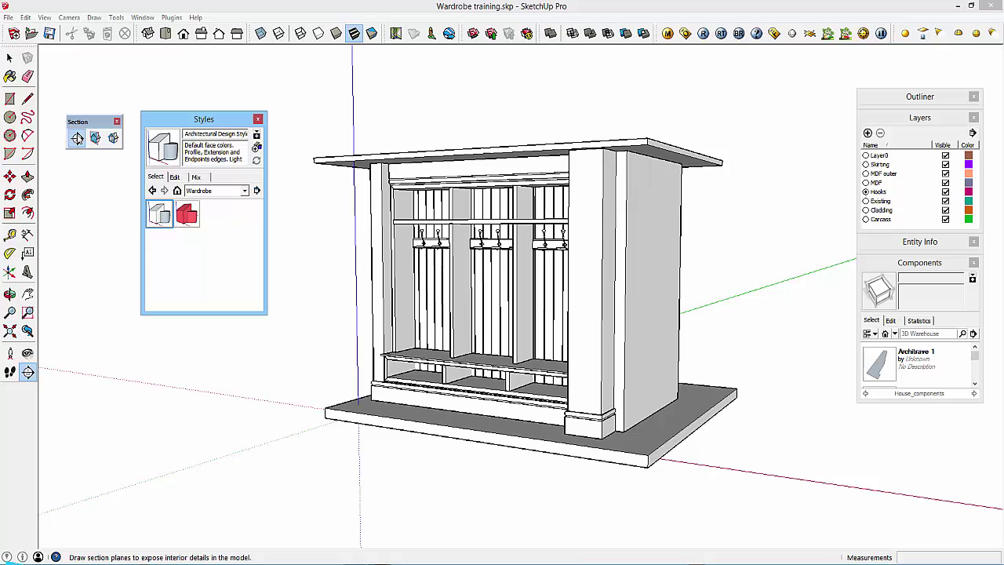
{"action": "left_click", "coordinate": [658, 309]}
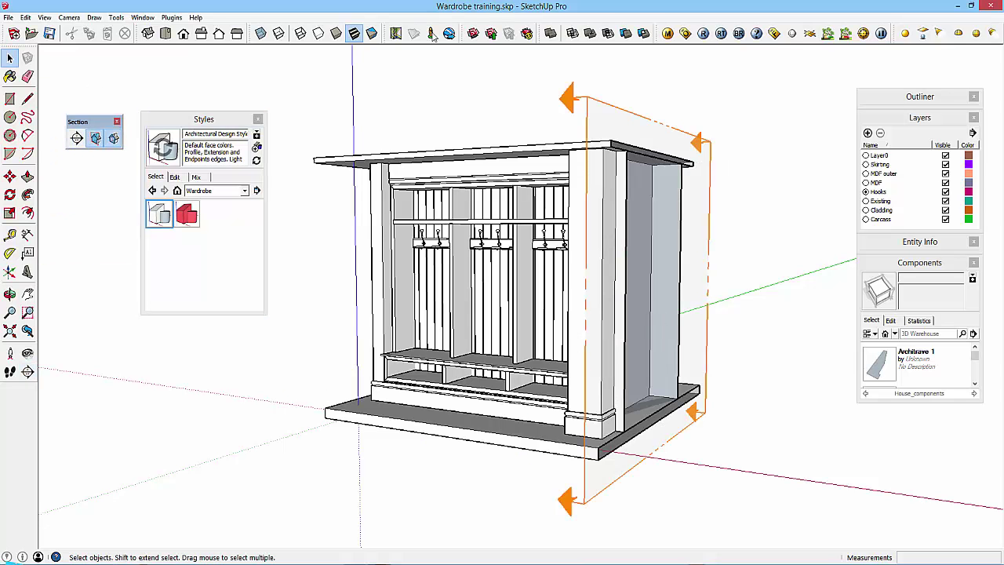
Move the section plane partway into the wardrobe.
{"action": "left_click", "coordinate": [602, 106]}
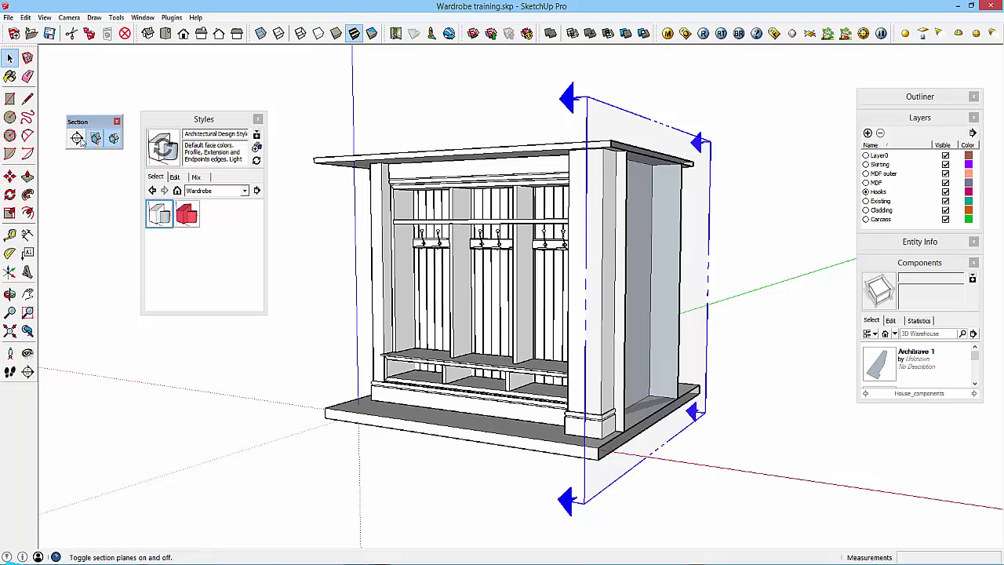
{"action": "left_click", "coordinate": [604, 78]}
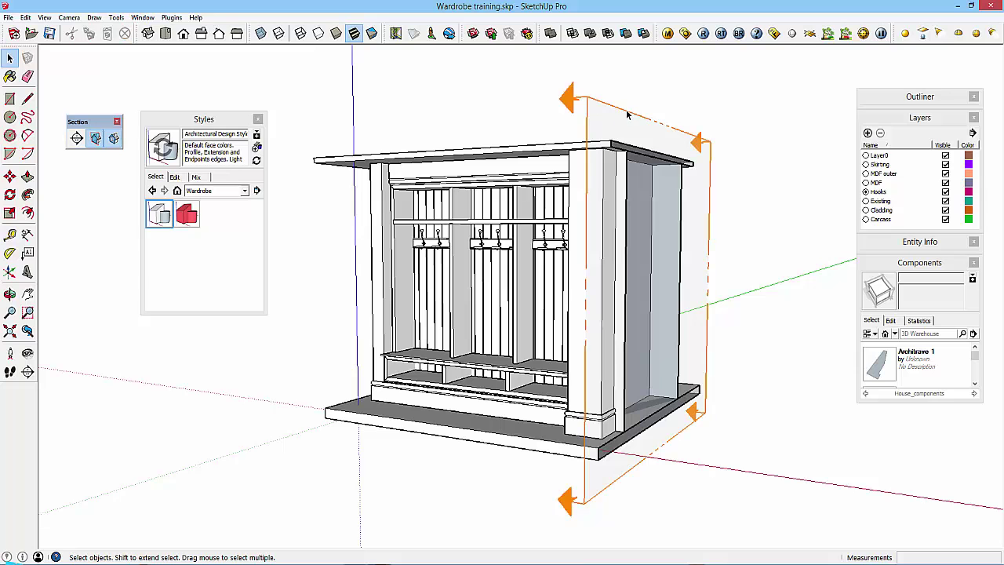
{"action": "left_click", "coordinate": [604, 121]}
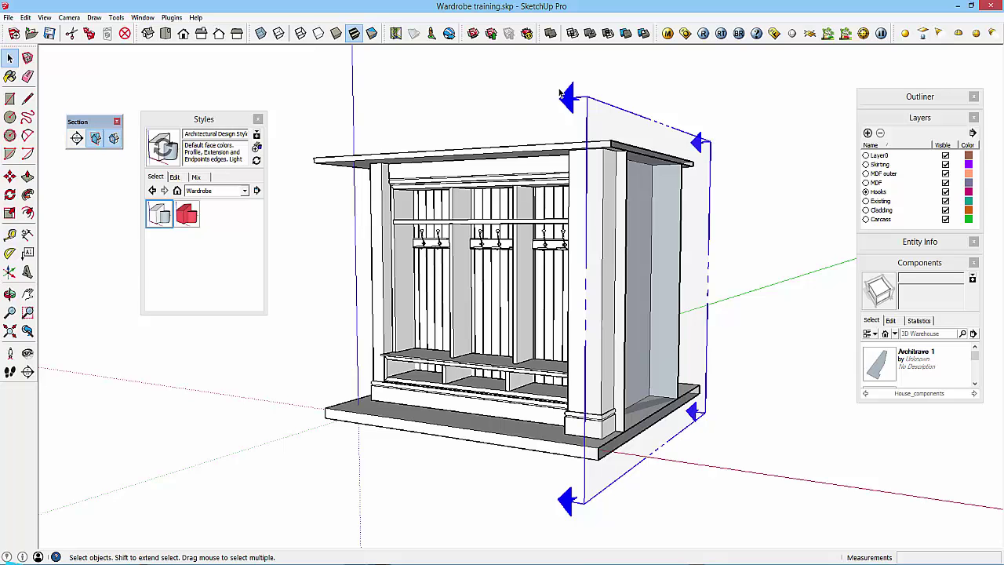
{"action": "left_click", "coordinate": [560, 86]}
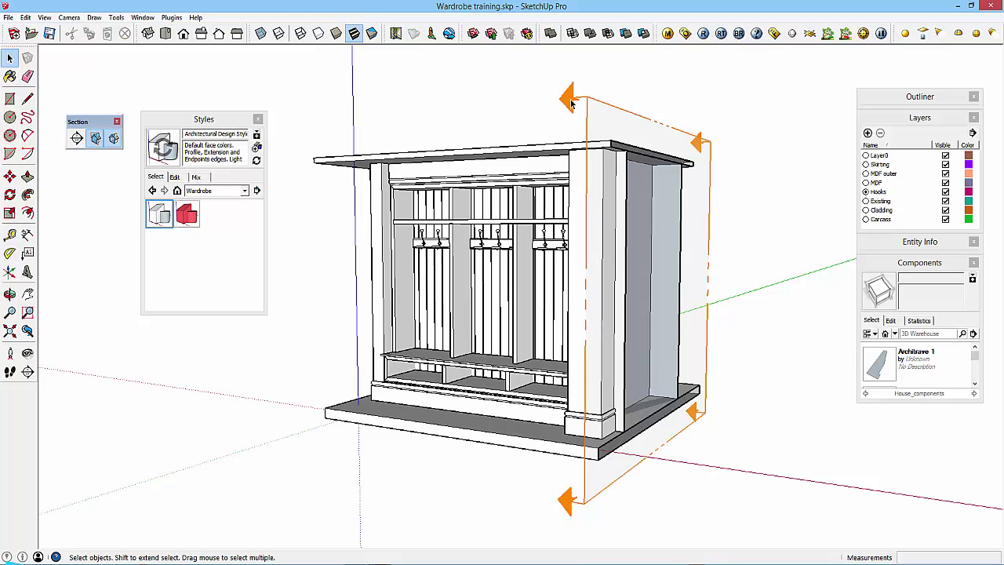
{"action": "left_click", "coordinate": [586, 133]}
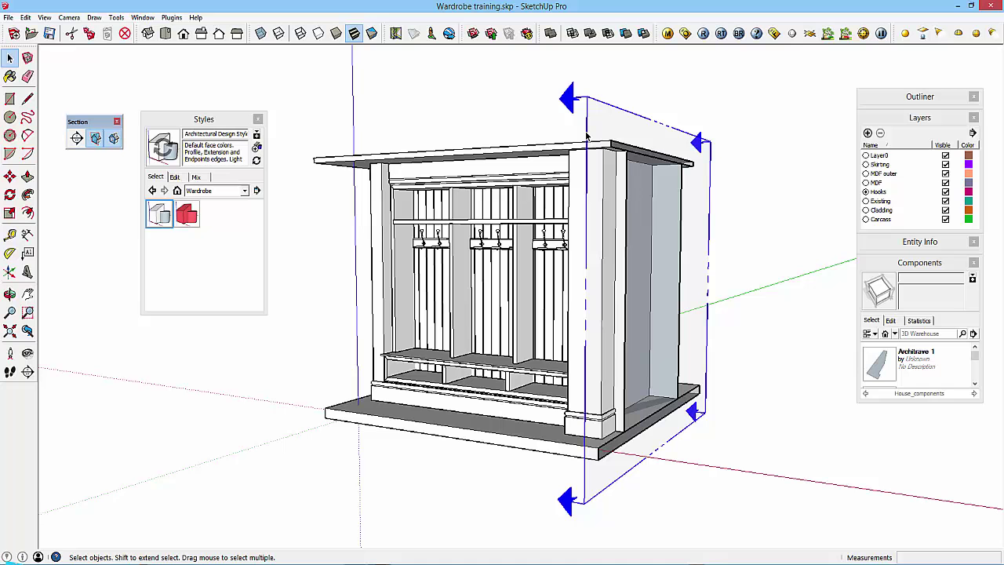
{"action": "key", "text": "m"}
{"action": "left_click", "coordinate": [585, 135]}
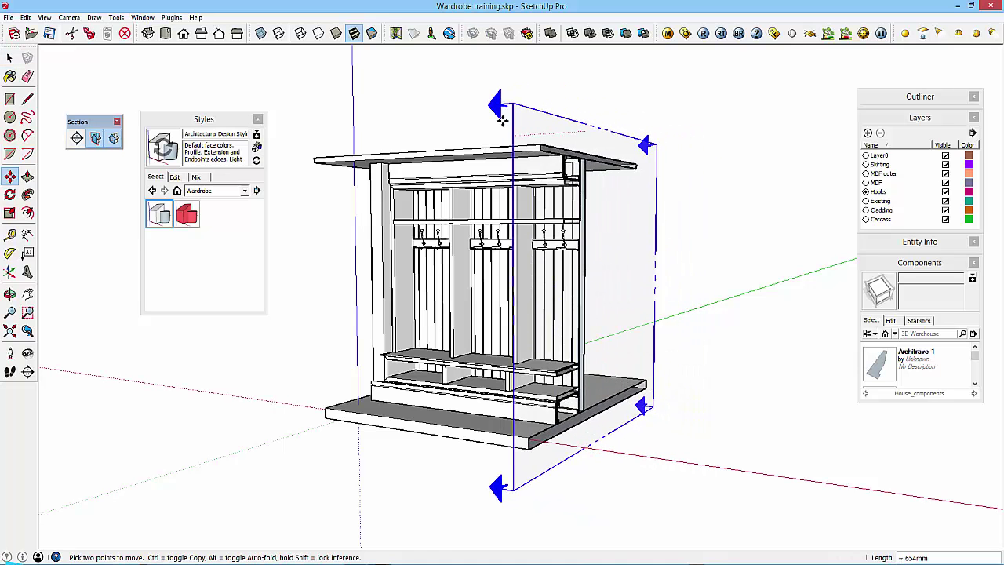
{"action": "left_click", "coordinate": [478, 119]}
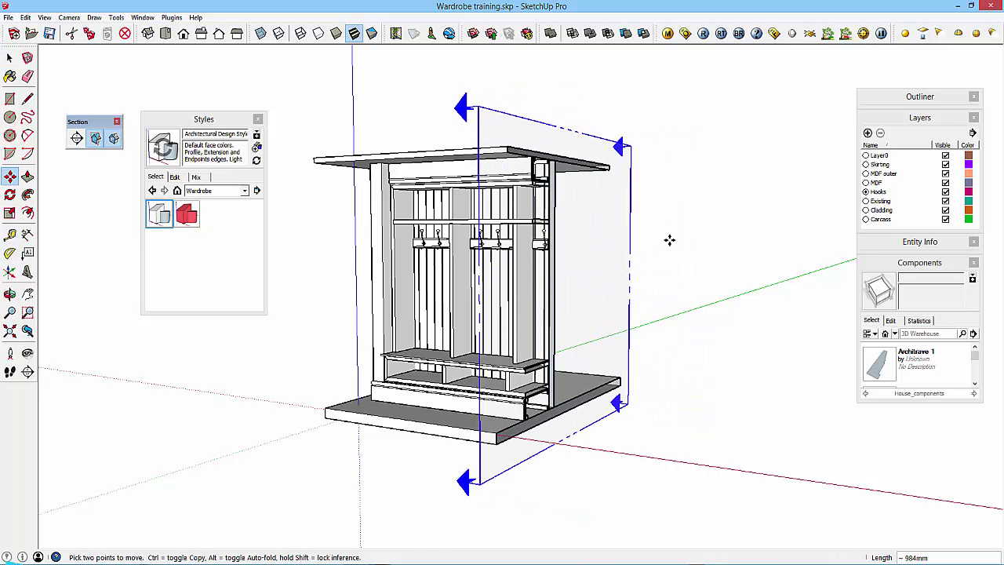
Reapply Architectural Design Style and turn section planes and section cuts back on.
{"action": "left_click", "coordinate": [161, 218]}
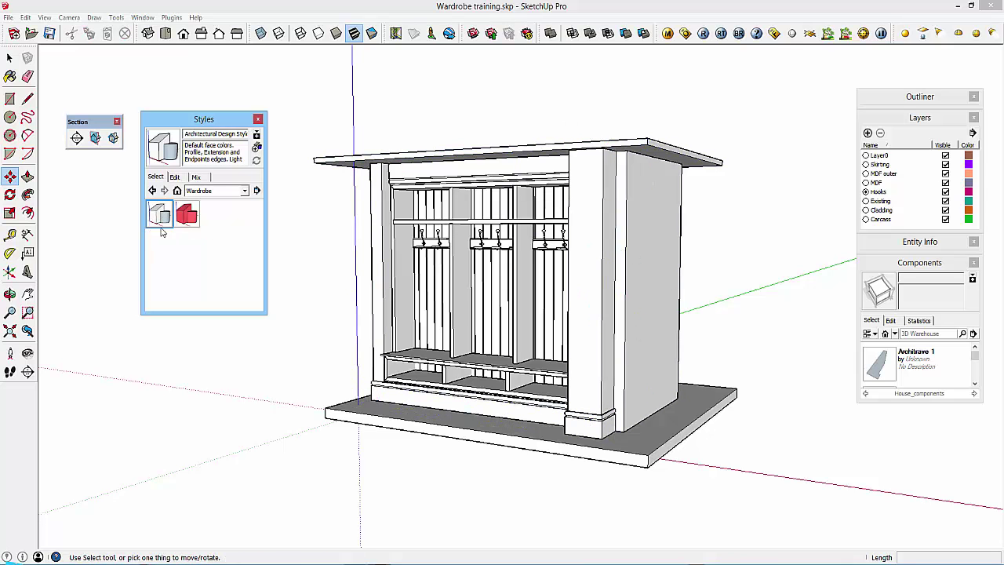
{"action": "left_click", "coordinate": [94, 138]}
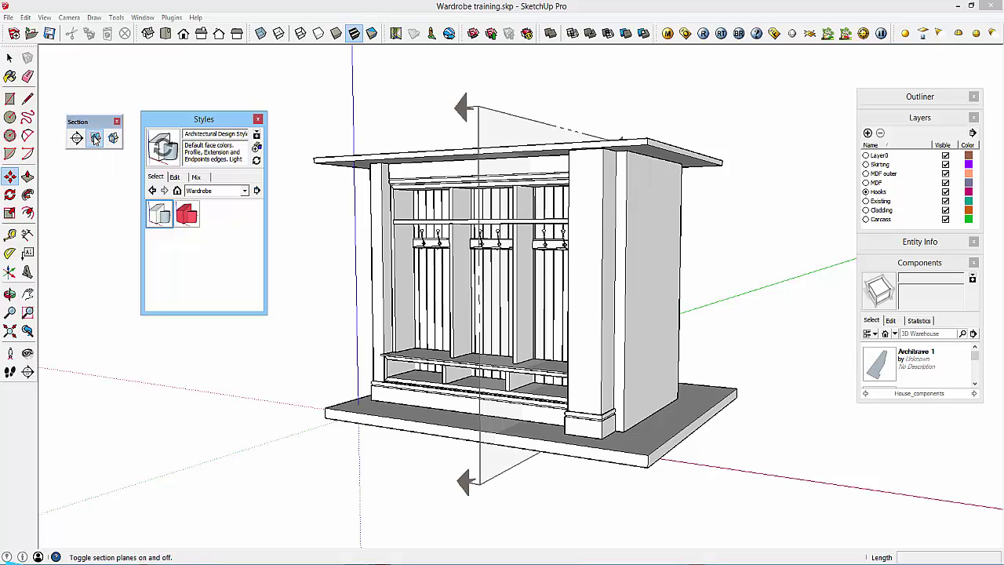
{"action": "left_click", "coordinate": [95, 138]}
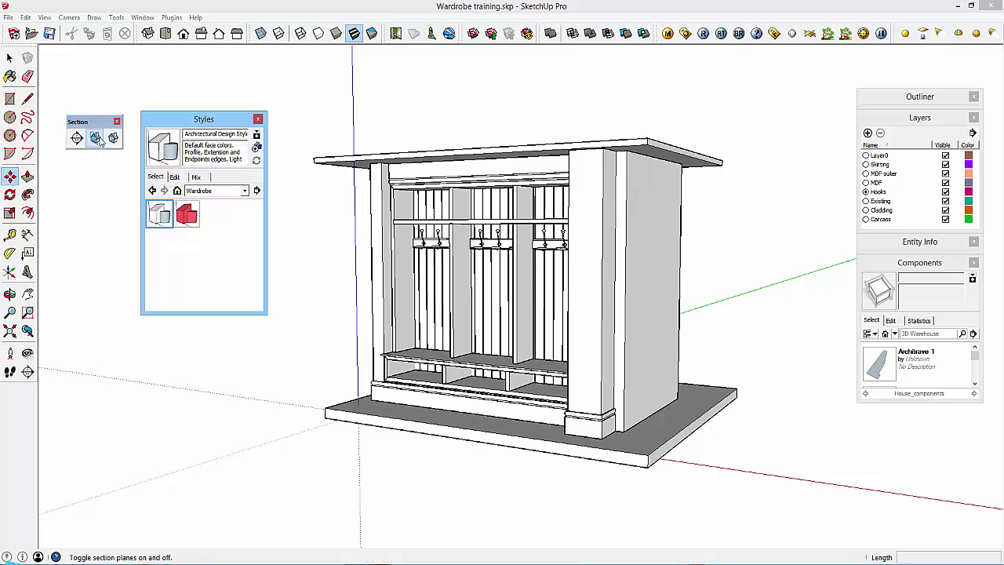
{"action": "left_click", "coordinate": [113, 139]}
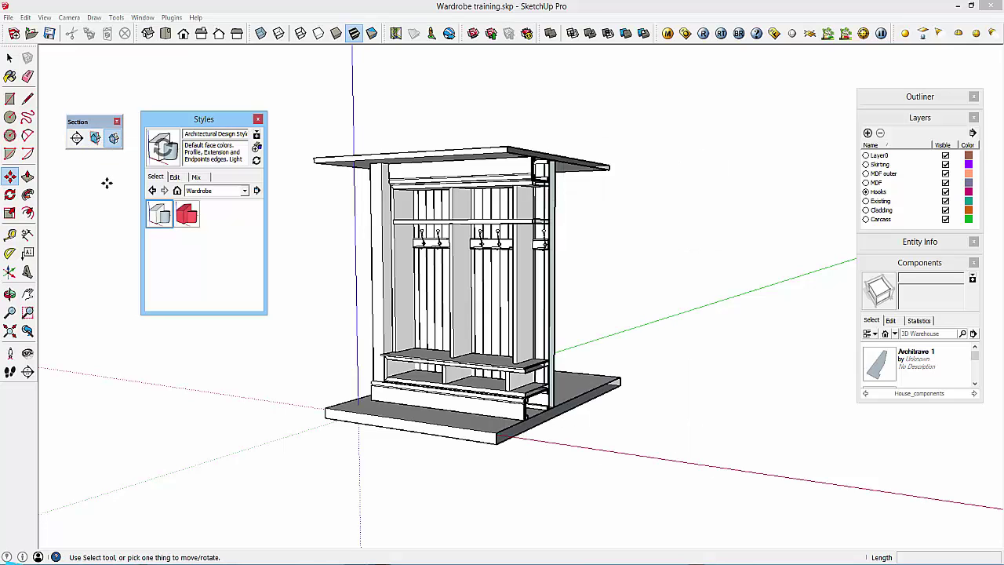
{"action": "left_click", "coordinate": [95, 138]}
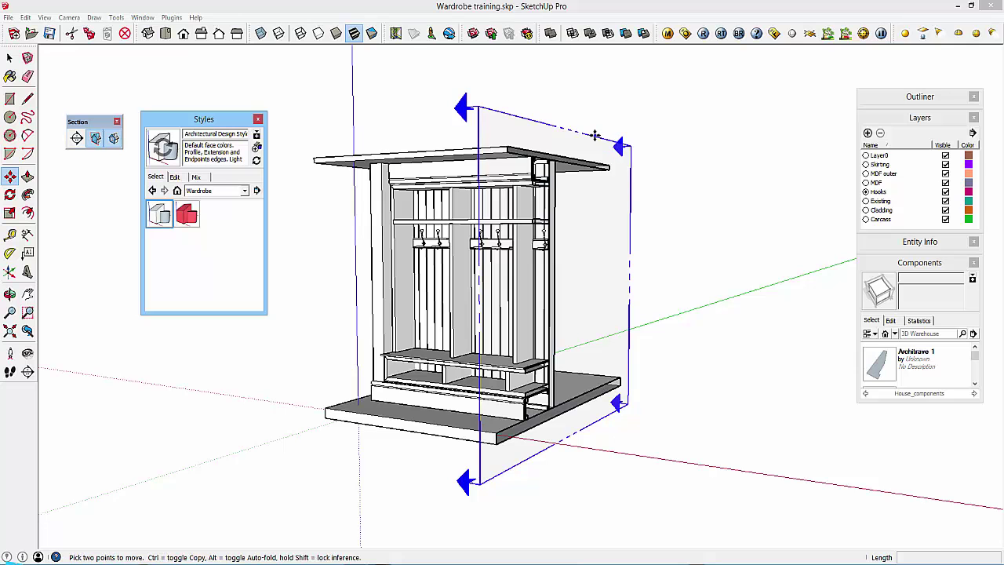
{"action": "left_click", "coordinate": [9, 57]}
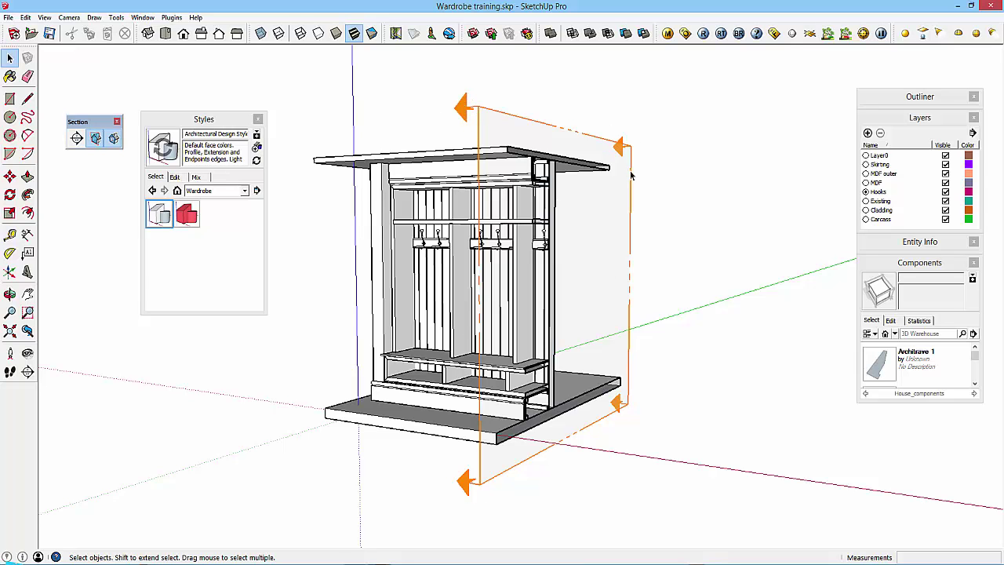
Align the view to the section plane in parallel projection and reapply Architectural Design Style.
{"action": "right_click", "coordinate": [552, 129]}
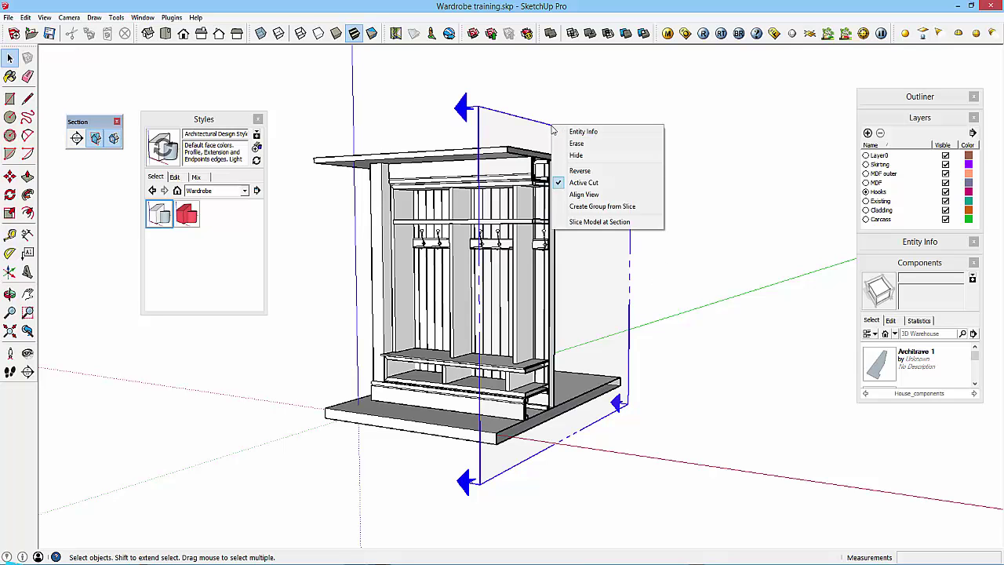
{"action": "left_click", "coordinate": [587, 197]}
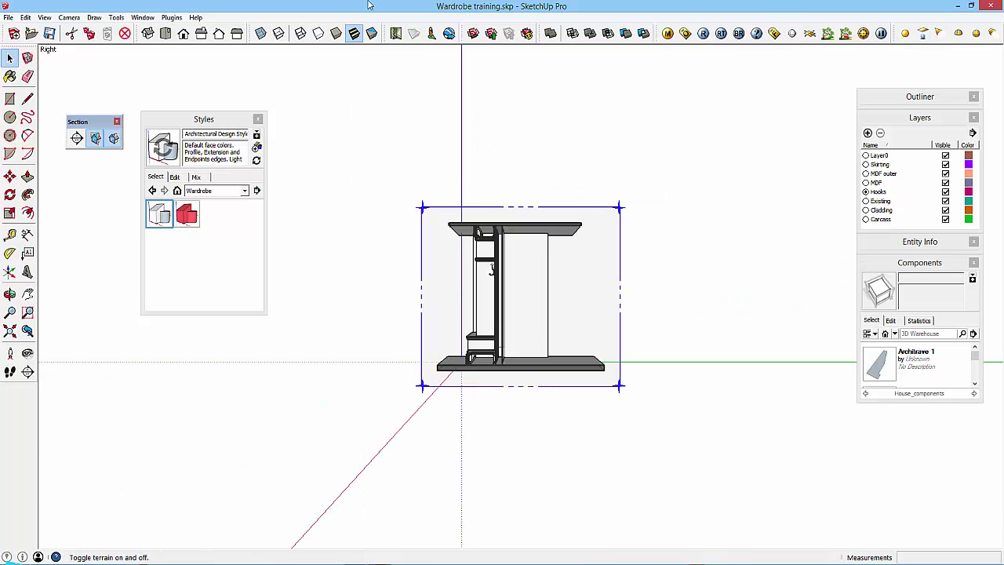
{"action": "left_click", "coordinate": [69, 18]}
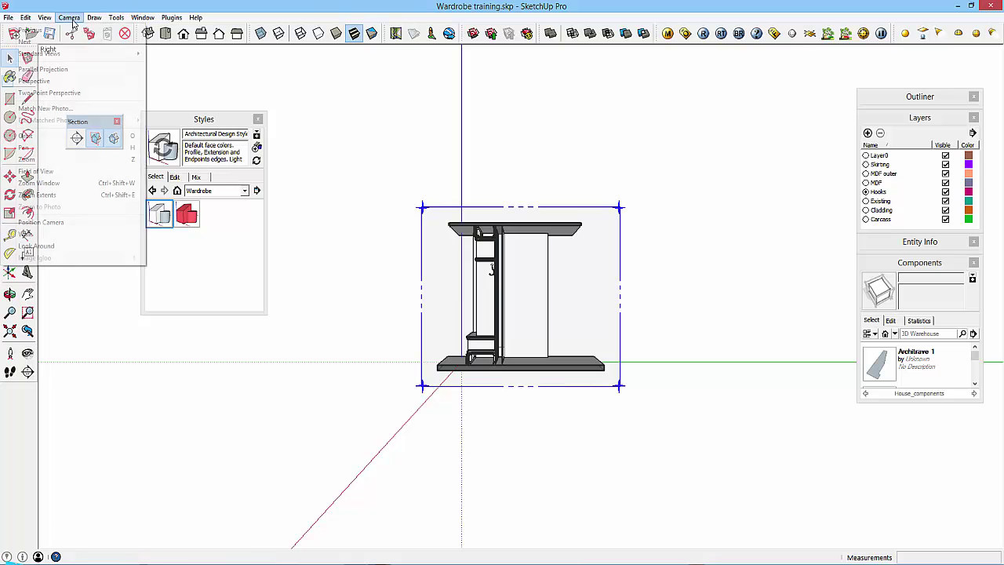
{"action": "left_click", "coordinate": [47, 70]}
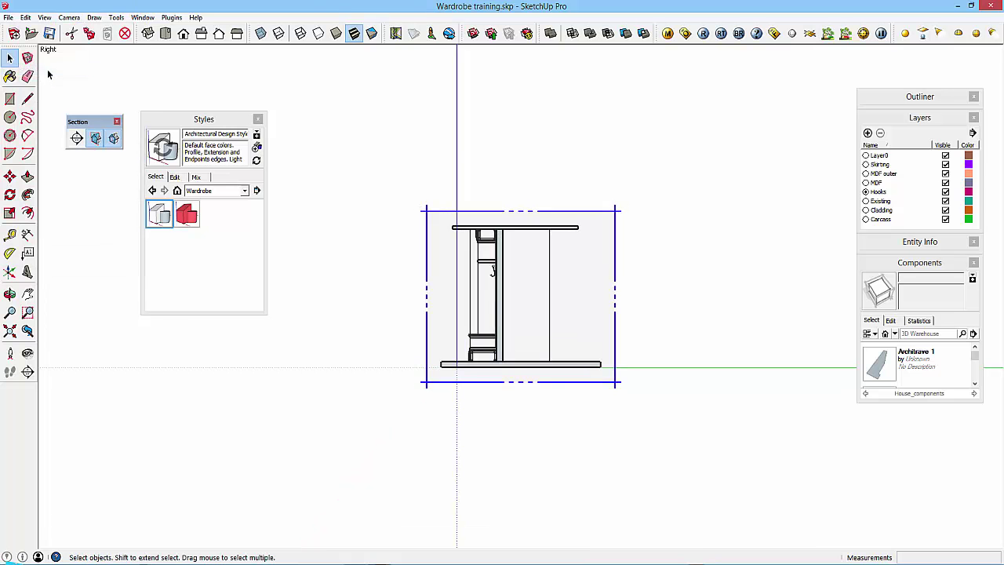
{"action": "left_click", "coordinate": [459, 143]}
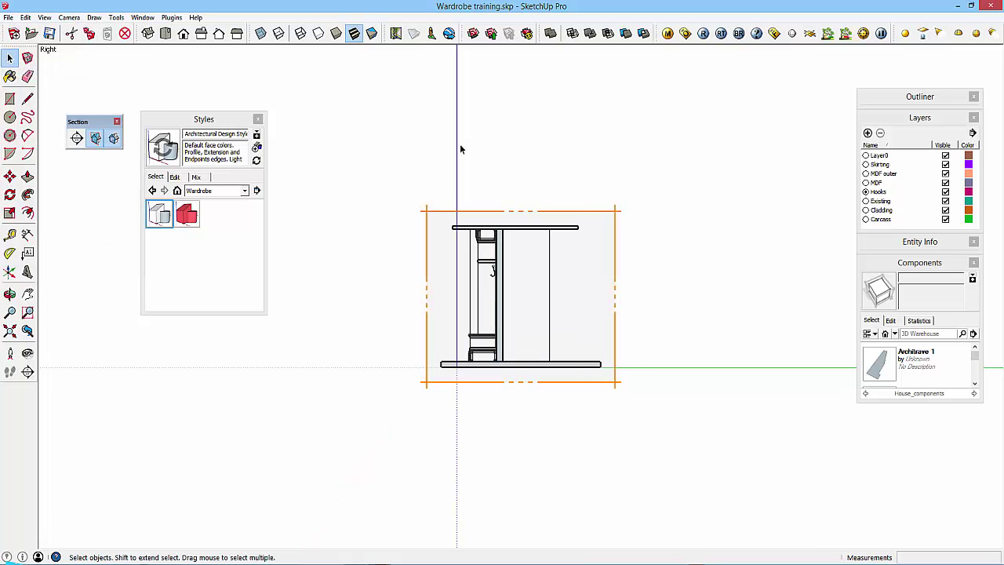
{"action": "left_click", "coordinate": [162, 214]}
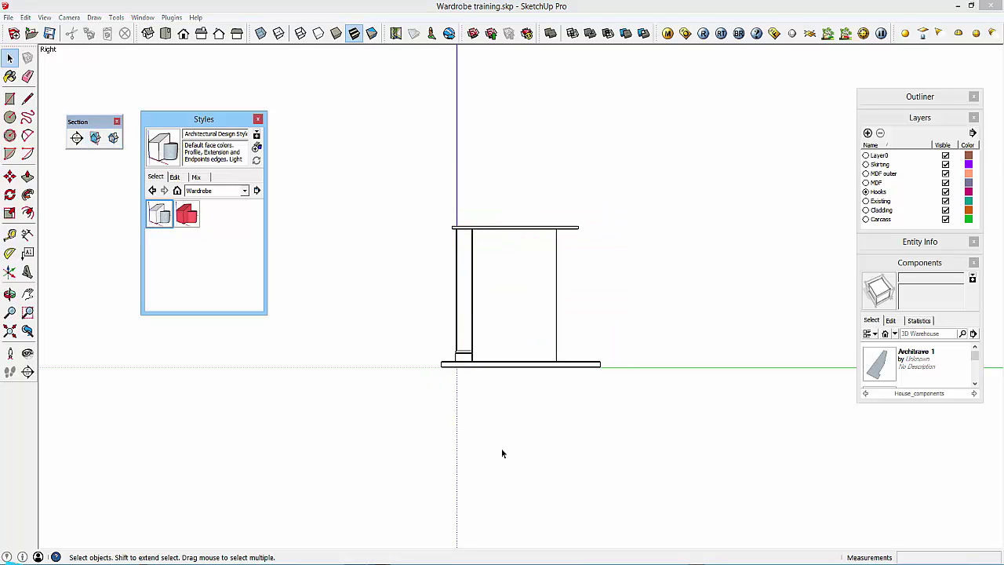
Zoom in and set Parallel Projection for a flat Right elevation.
{"action": "scroll", "coordinate": [541, 298], "scroll_direction": "up", "scroll_amount": 4}
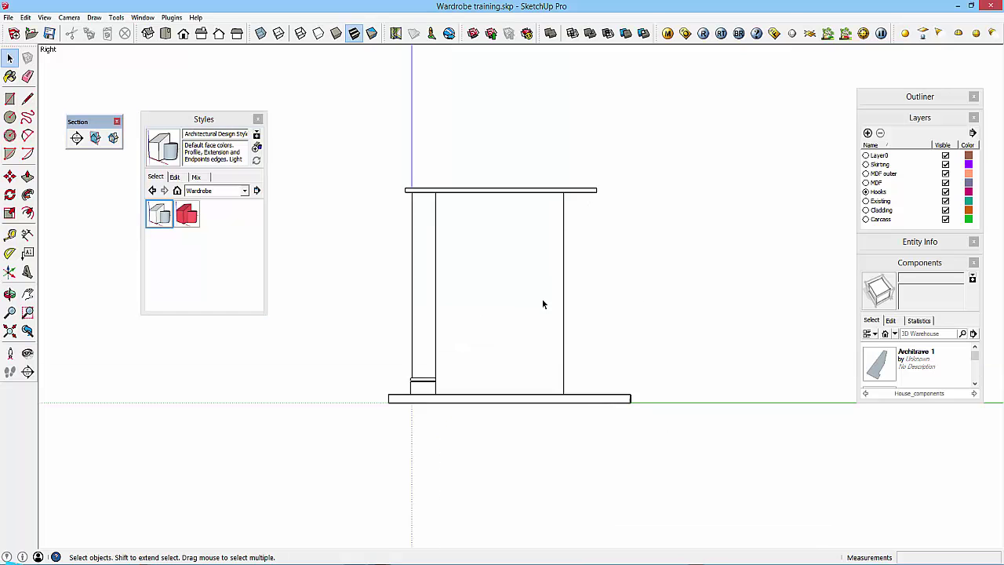
{"action": "scroll", "coordinate": [535, 305], "scroll_direction": "up", "scroll_amount": 1}
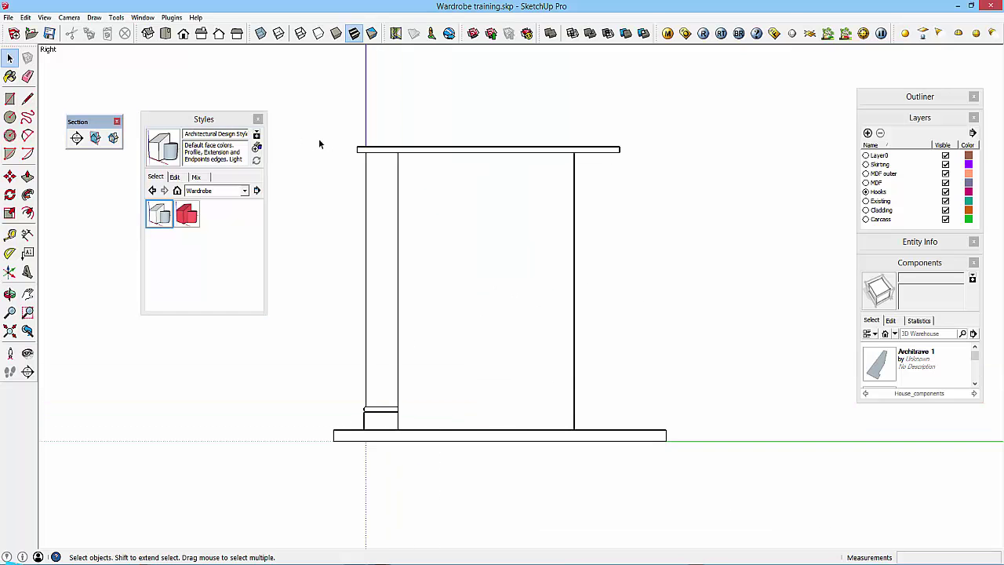
{"action": "left_click", "coordinate": [69, 18]}
{"action": "left_click", "coordinate": [280, 123]}
Save the flat right-side elevation as Scene 1.
{"action": "left_click", "coordinate": [46, 18]}
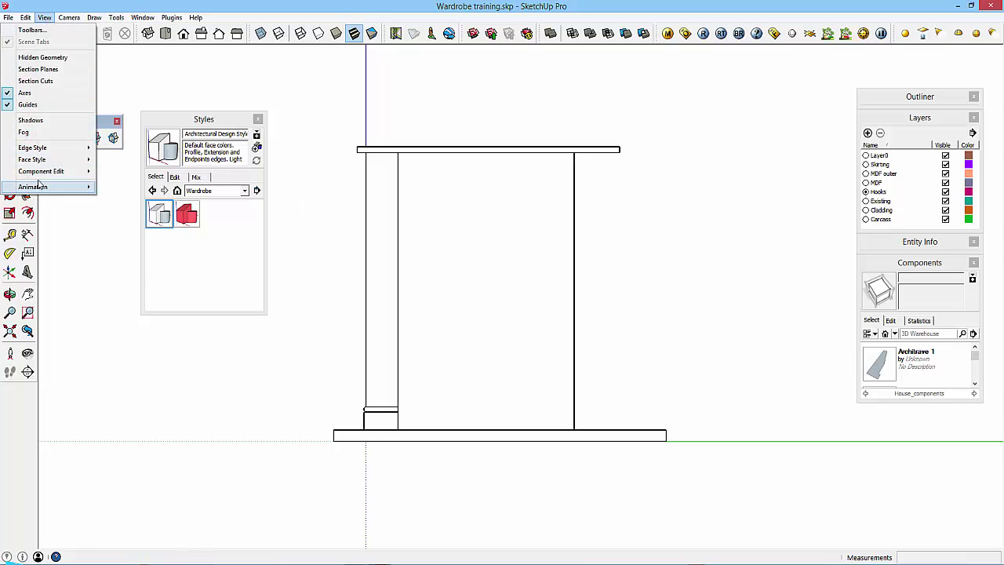
{"action": "mouse_move", "coordinate": [47, 187]}
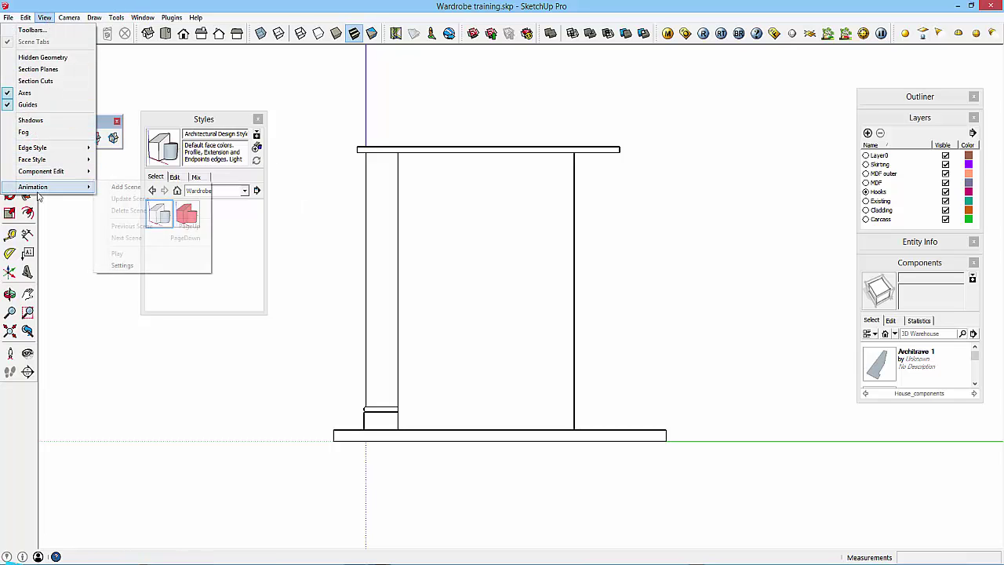
{"action": "left_click", "coordinate": [126, 187]}
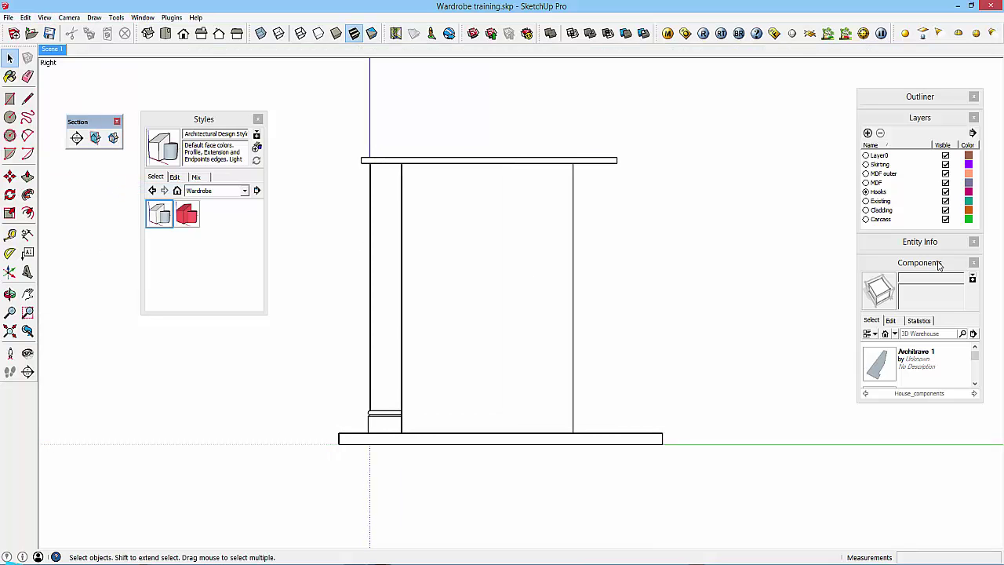
Open the Scenes panel, orbit away, and return to Scene 1 to test it.
{"action": "left_click", "coordinate": [142, 17]}
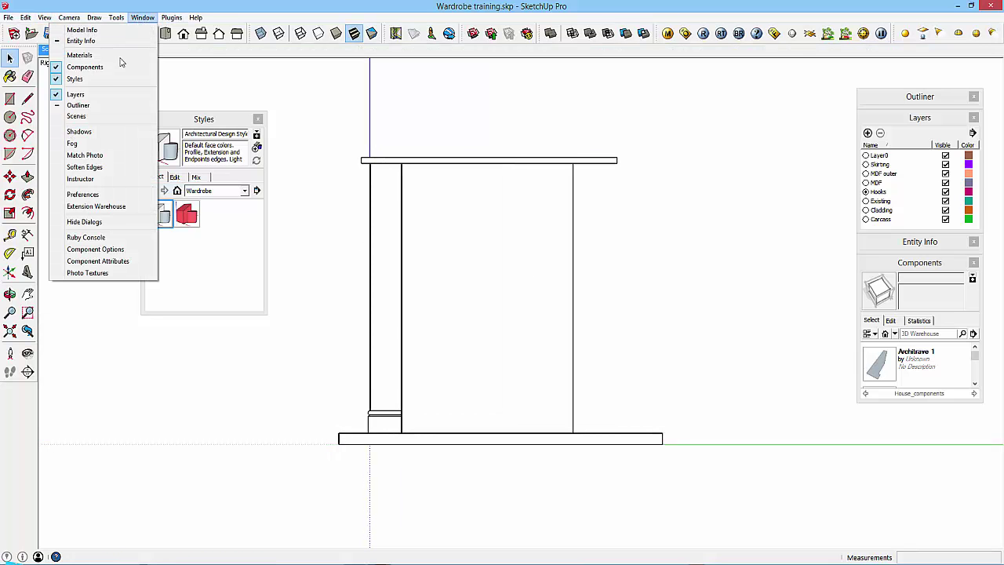
{"action": "left_click", "coordinate": [86, 116]}
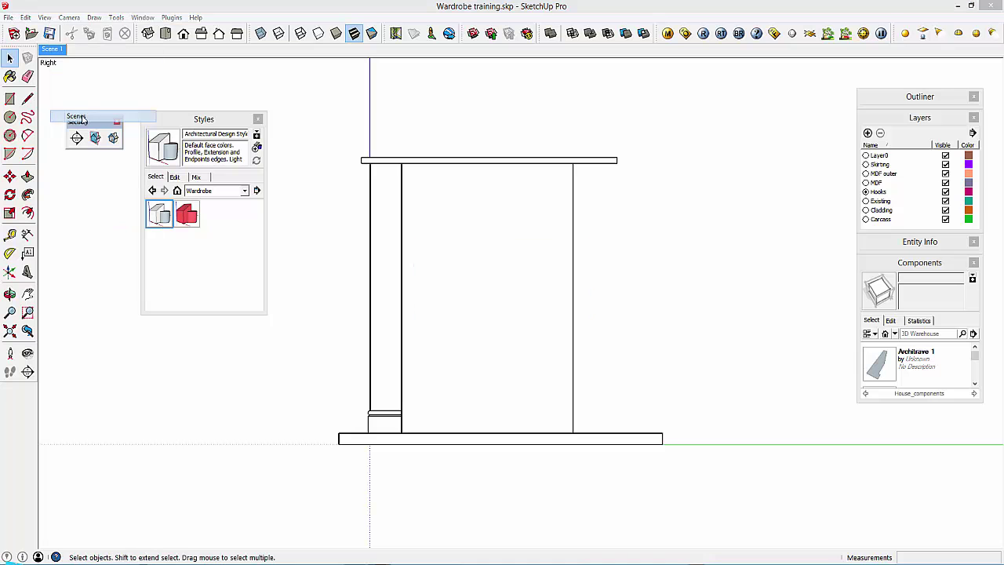
{"action": "left_click_drag", "start_coordinate": [784, 88], "coordinate": [748, 111]}
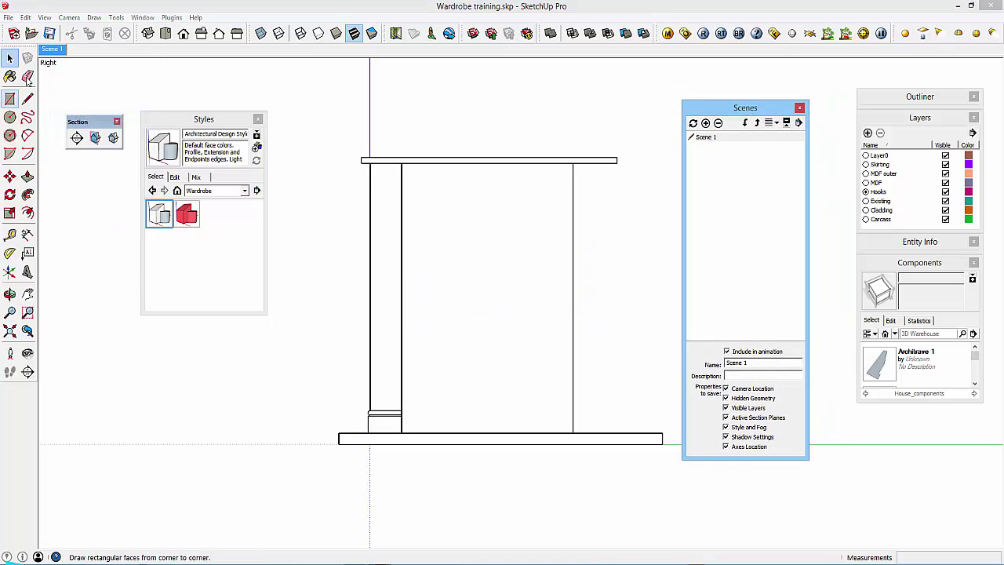
{"action": "middle_click_drag", "start_coordinate": [354, 331], "coordinate": [600, 369]}
{"action": "key", "text": "space"}
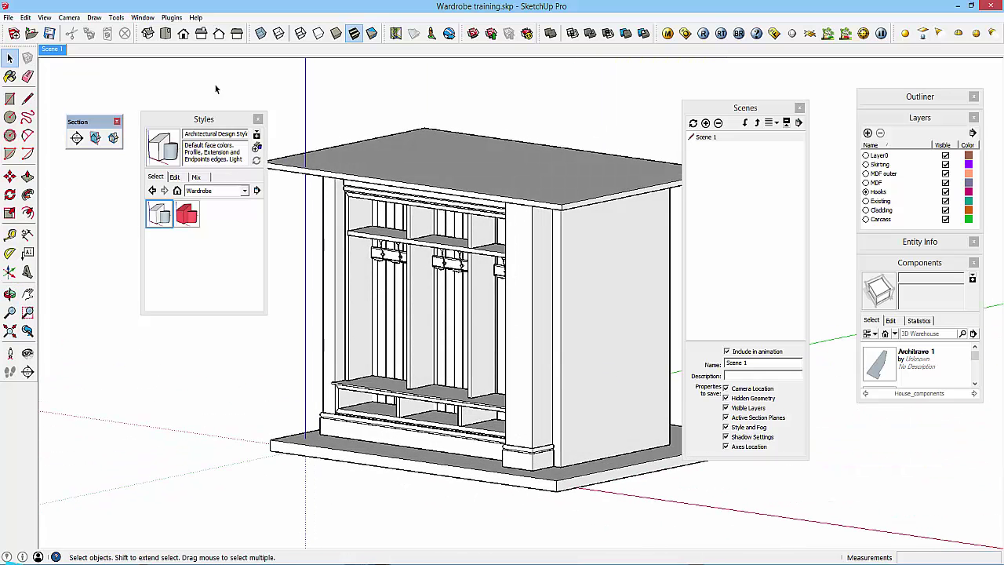
{"action": "left_click", "coordinate": [52, 50]}
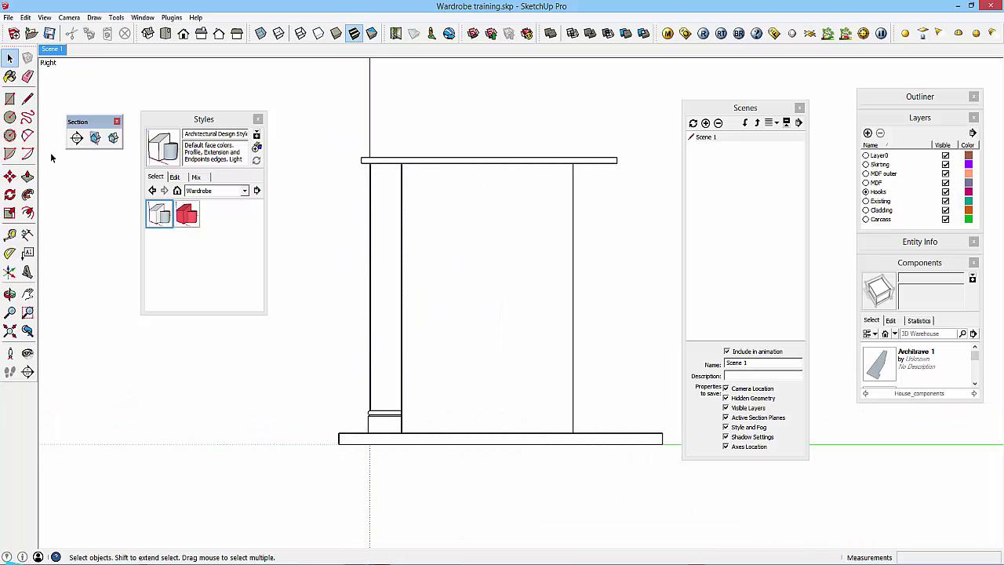
Add Scene 2 from the Scene 1 tab and turn on the section cut display.
{"action": "right_click", "coordinate": [52, 54]}
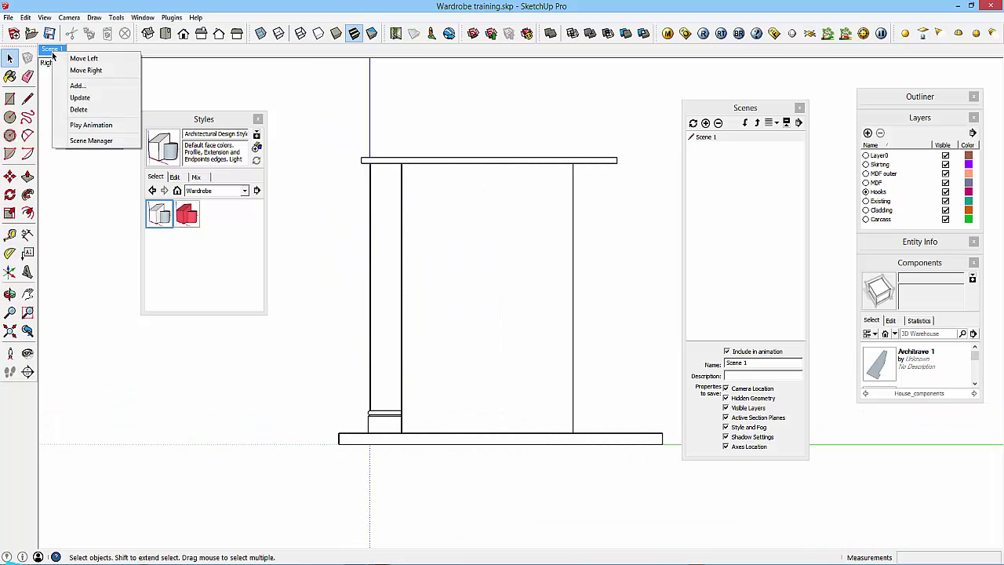
{"action": "left_click", "coordinate": [76, 84]}
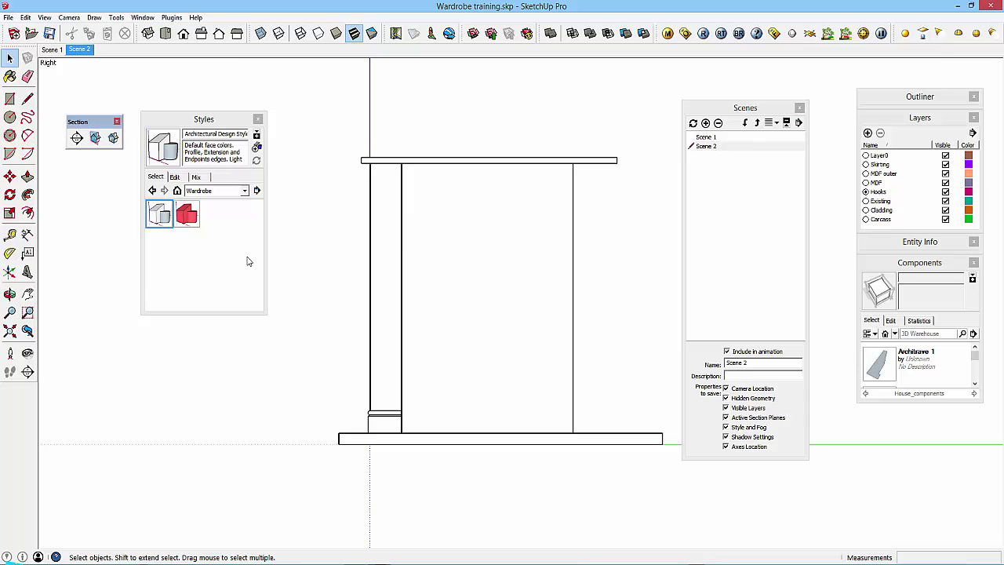
{"action": "left_click", "coordinate": [113, 139]}
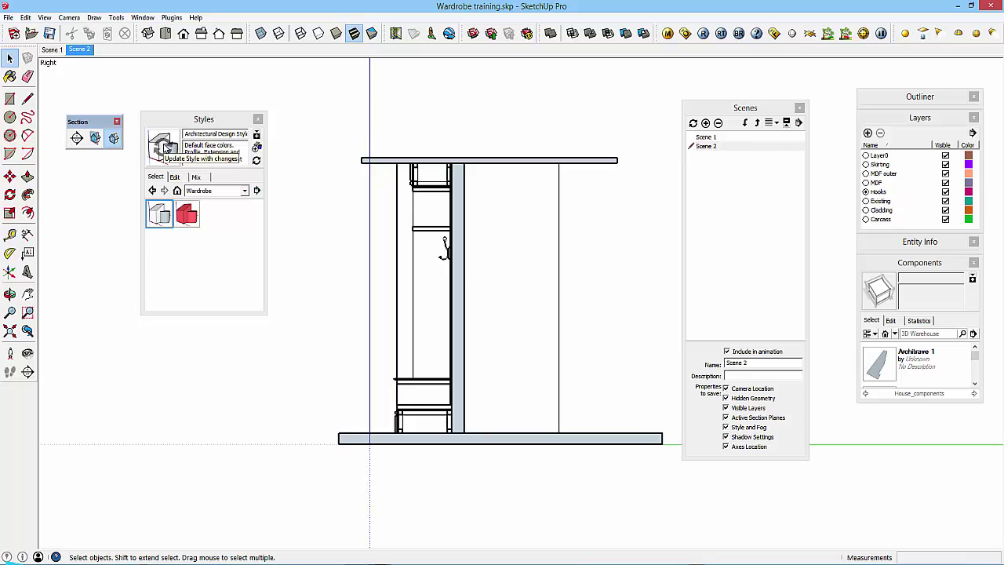
{"action": "right_click", "coordinate": [82, 53]}
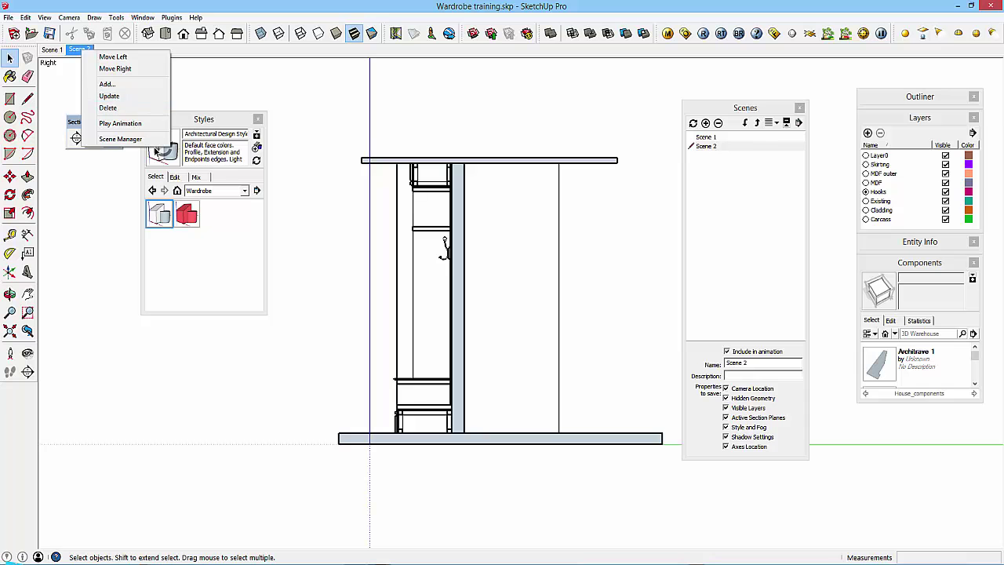
Update Scene 2 with the section view, saving the changed style as a new style.
{"action": "left_click", "coordinate": [110, 96]}
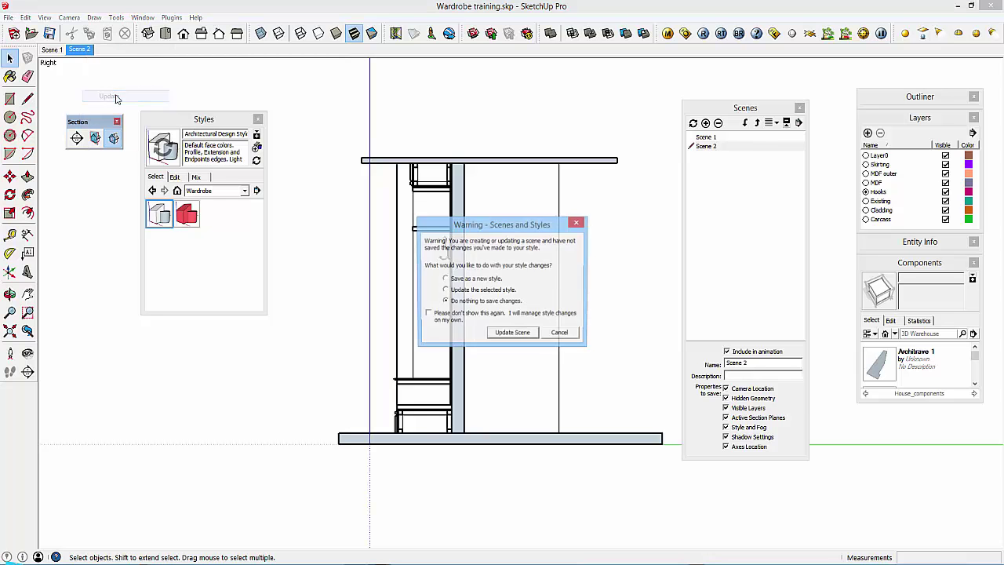
{"action": "left_click_drag", "start_coordinate": [515, 222], "coordinate": [430, 106]}
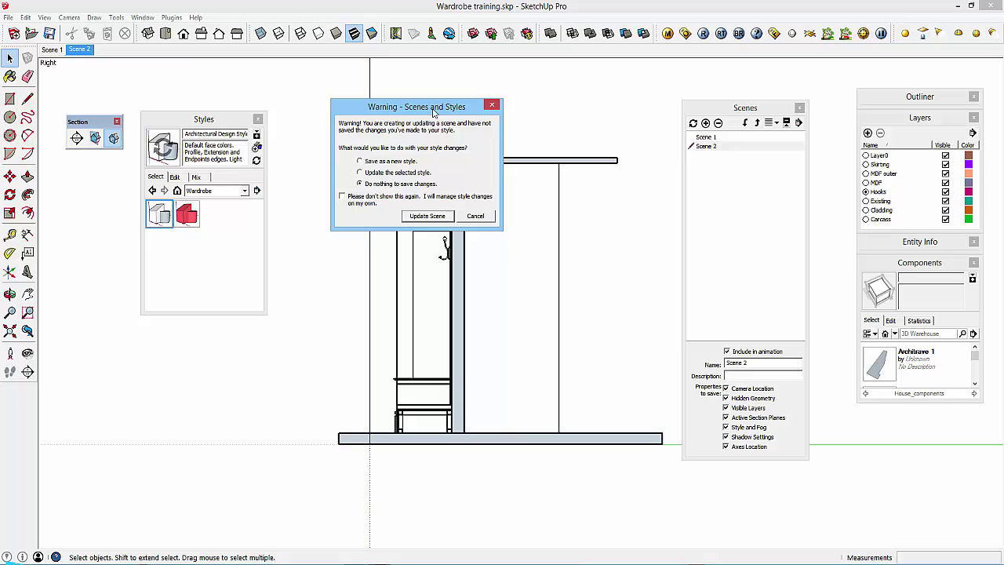
{"action": "left_click", "coordinate": [360, 161]}
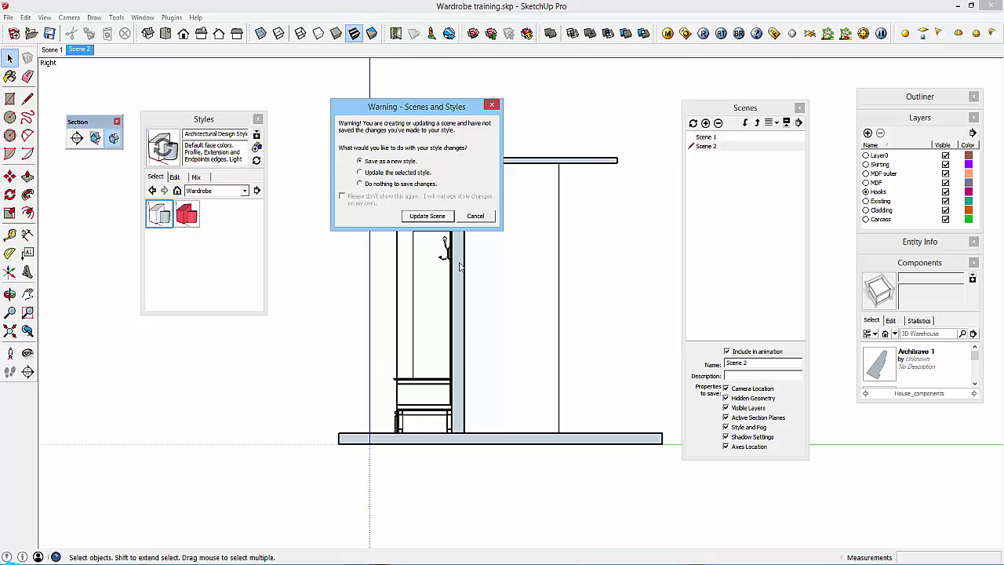
{"action": "left_click", "coordinate": [426, 216]}
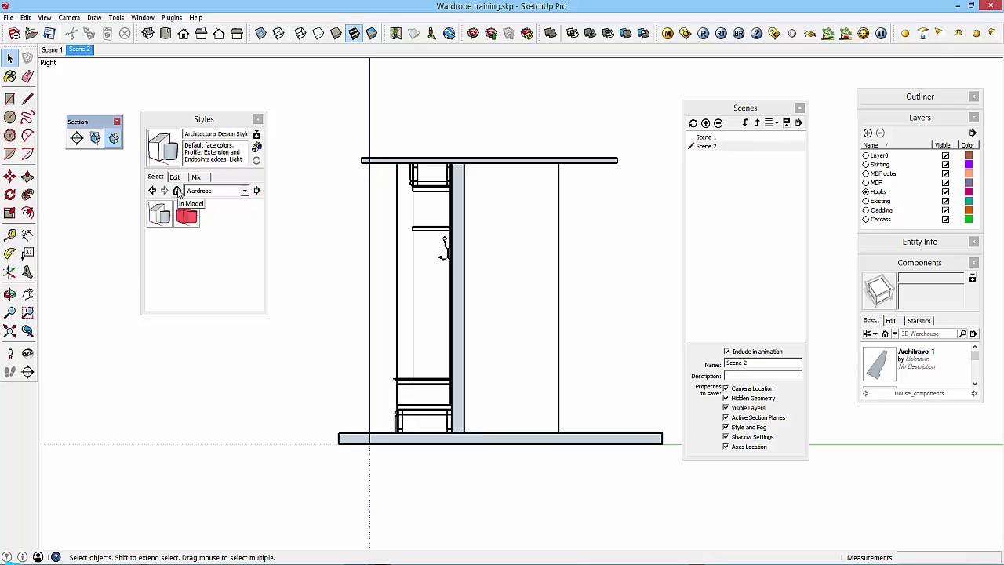
Rename the new in-model style to CUT.
{"action": "left_click", "coordinate": [177, 192]}
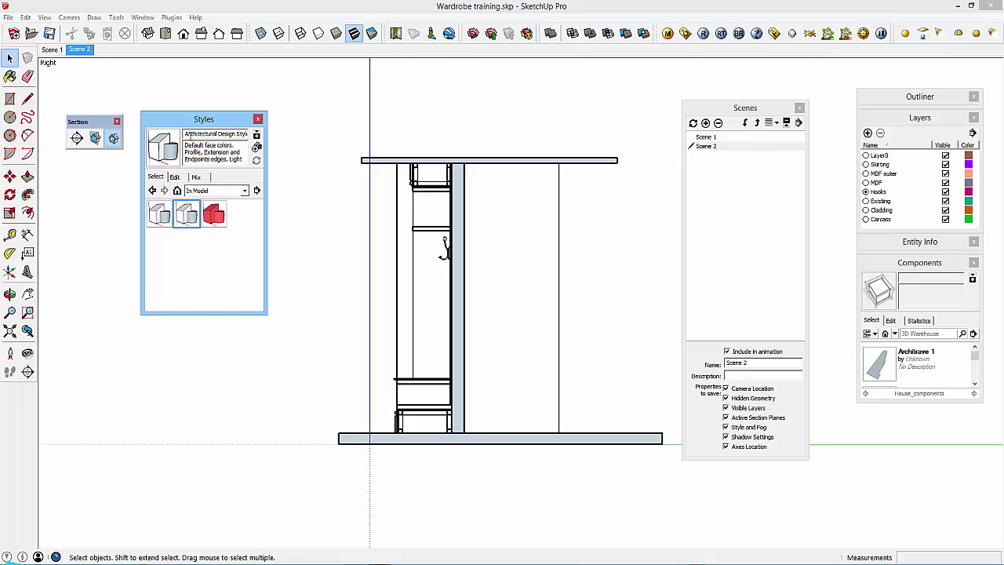
{"action": "left_click_drag", "start_coordinate": [187, 135], "coordinate": [276, 147]}
{"action": "type", "text": "CUTR"}
{"action": "key", "text": "BackSpace"}
{"action": "type", "text": "T"}
Save the changes to the CUT style and apply it to the side section view.
{"action": "left_click", "coordinate": [162, 146]}
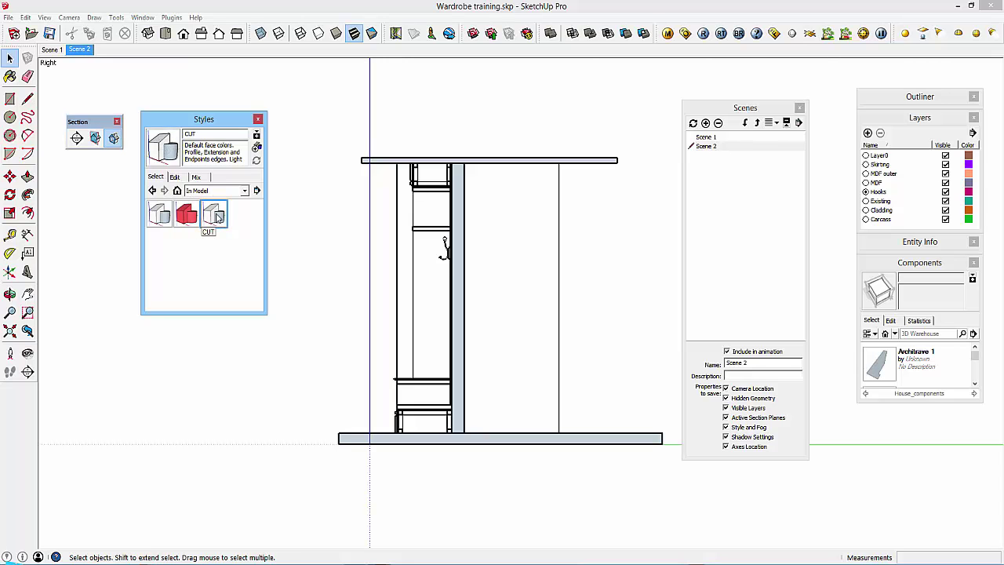
{"action": "left_click", "coordinate": [159, 217]}
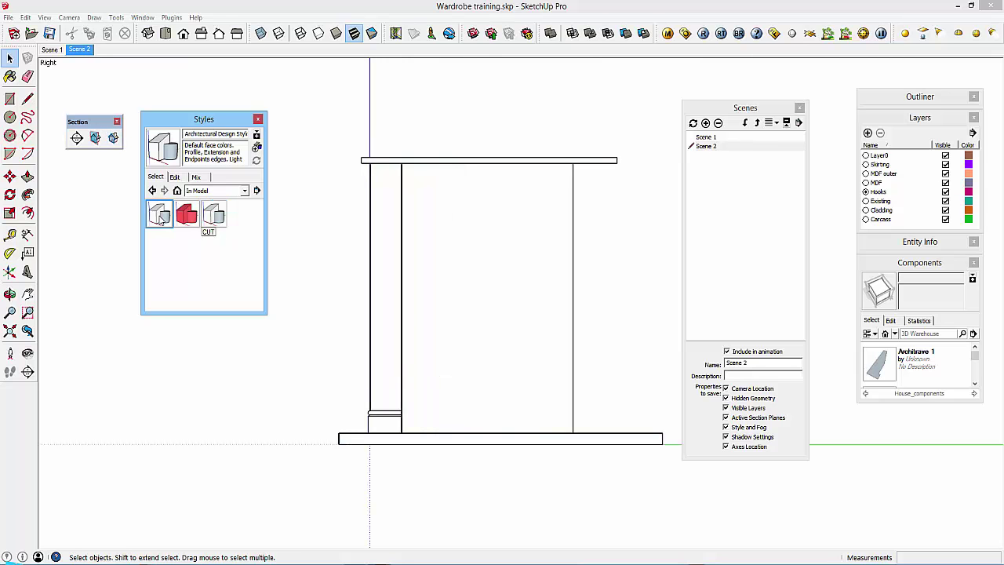
{"action": "left_click", "coordinate": [212, 215]}
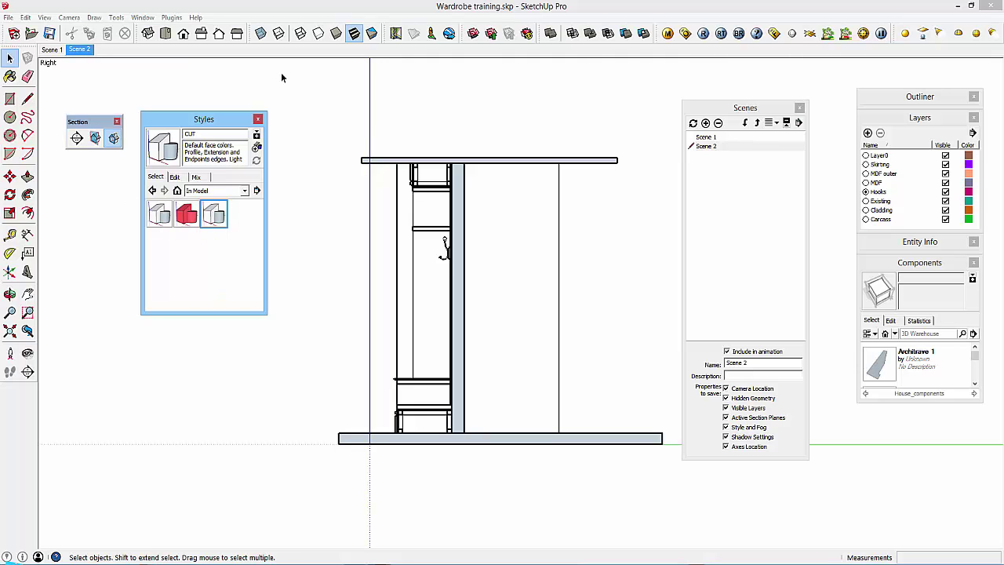
Add Scene 3 and update it to show the wardrobe's Front view in Architectural Design Style.
{"action": "right_click", "coordinate": [81, 50]}
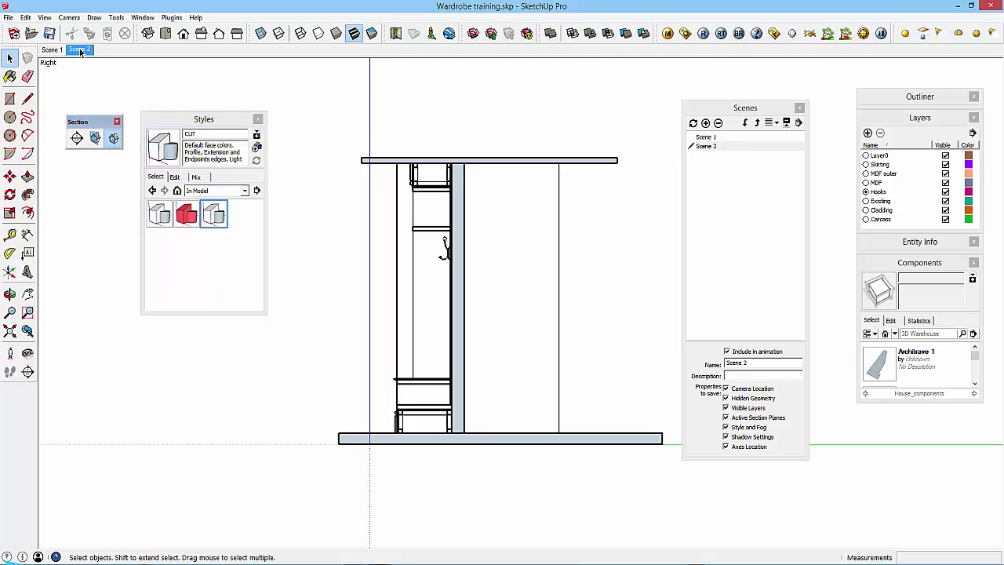
{"action": "left_click", "coordinate": [104, 82]}
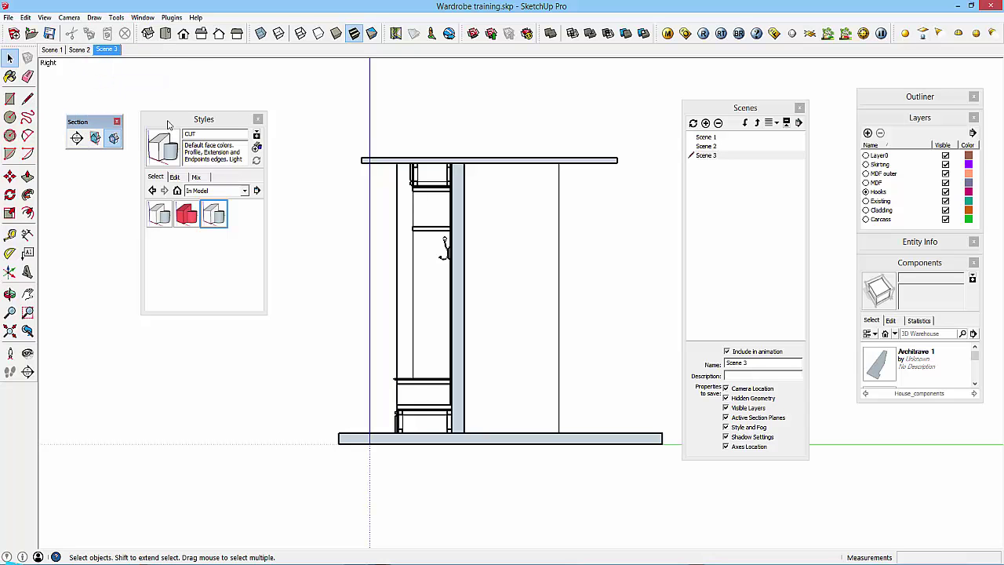
{"action": "left_click", "coordinate": [183, 34]}
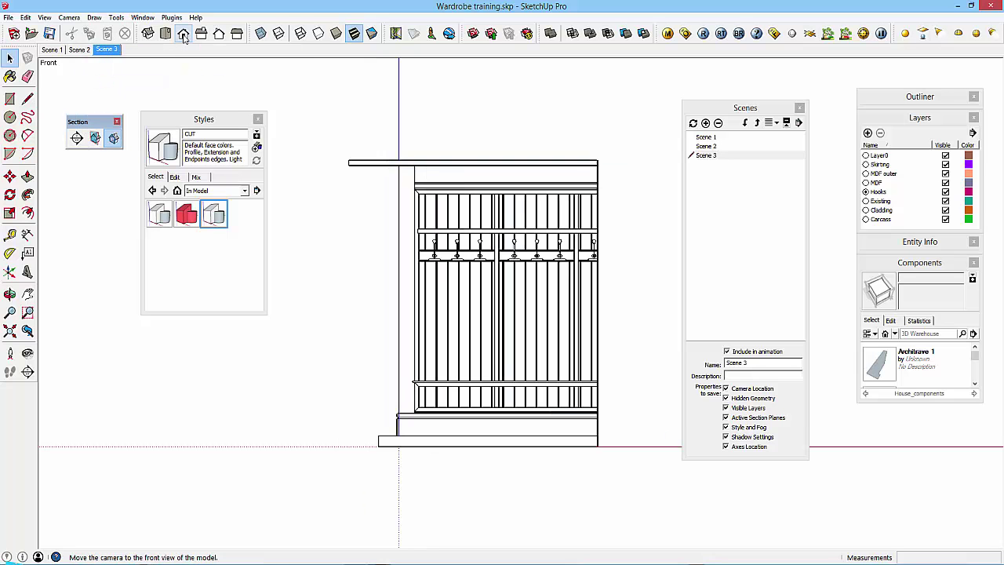
{"action": "left_click", "coordinate": [160, 214]}
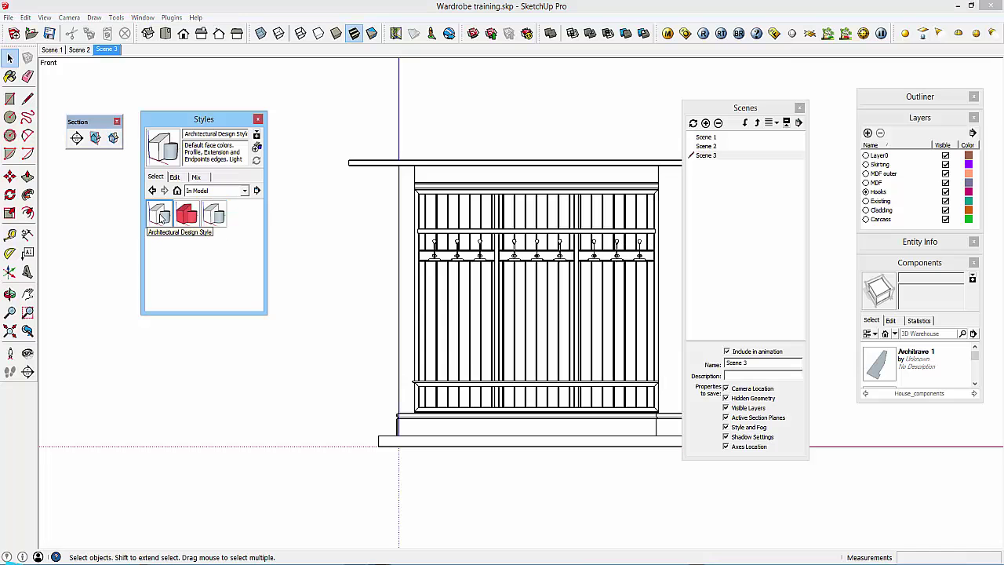
{"action": "left_click_drag", "start_coordinate": [715, 108], "coordinate": [802, 107]}
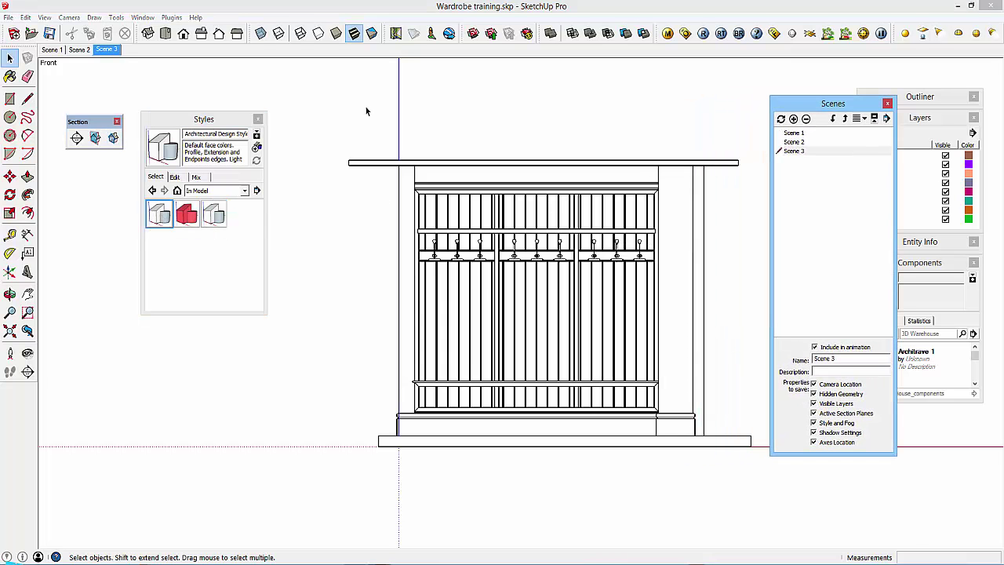
{"action": "left_click", "coordinate": [109, 51]}
{"action": "right_click", "coordinate": [109, 50]}
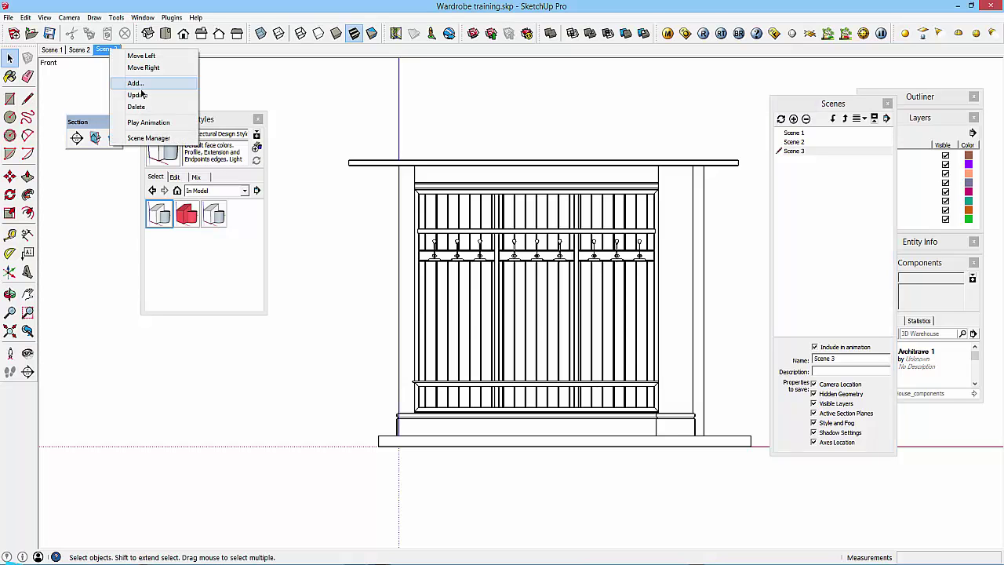
{"action": "left_click", "coordinate": [132, 95]}
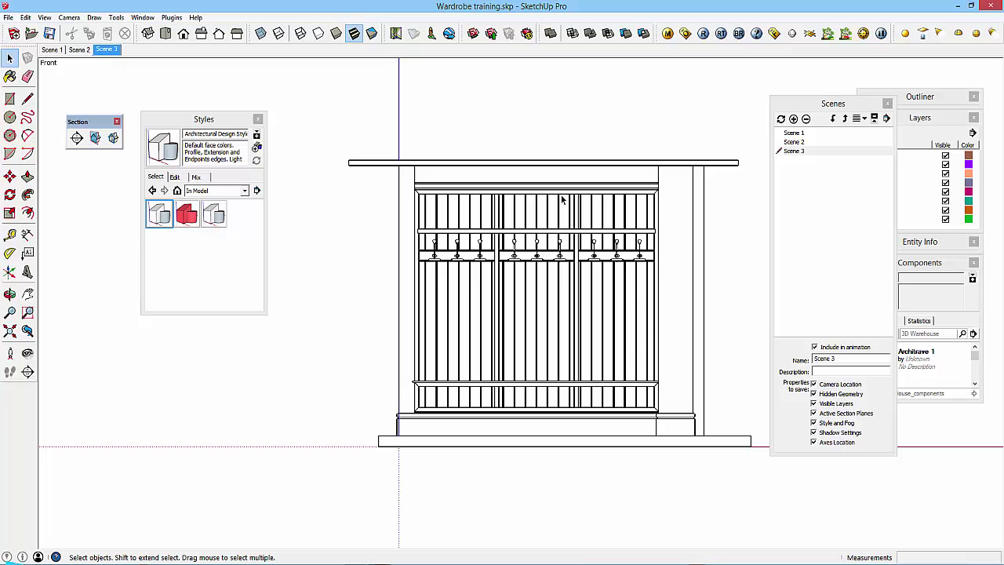
{"action": "left_click", "coordinate": [82, 50]}
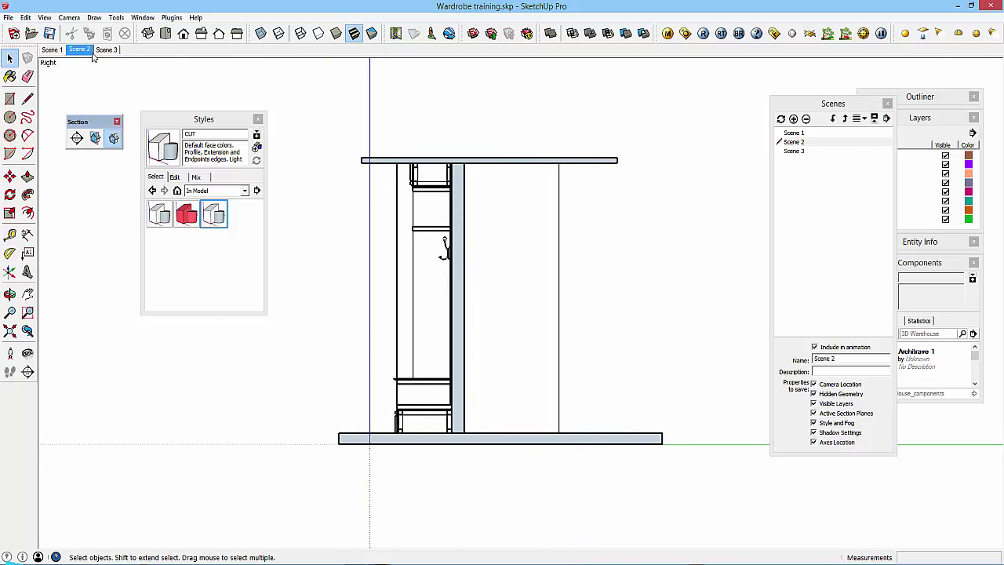
{"action": "left_click", "coordinate": [51, 49]}
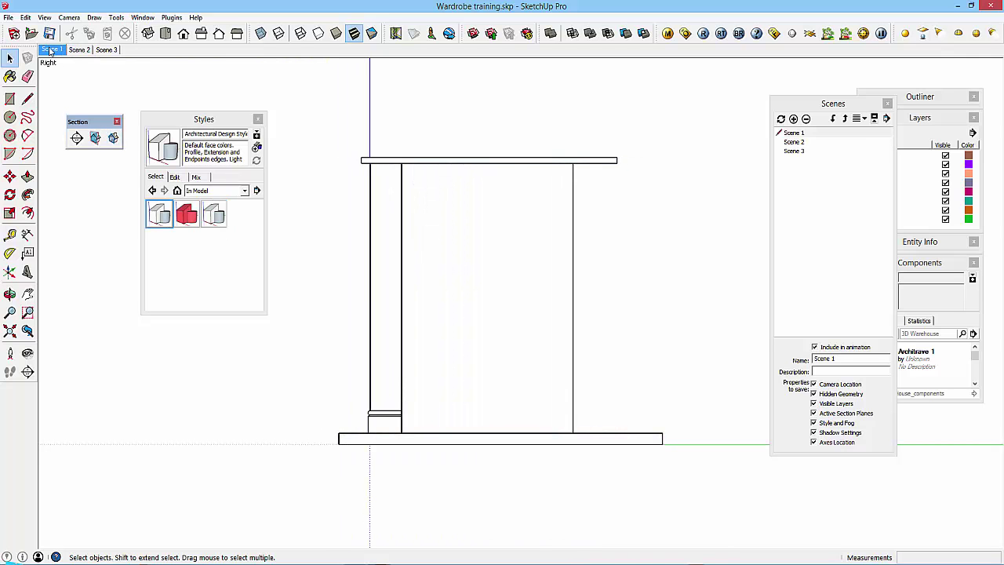
{"action": "left_click", "coordinate": [106, 49]}
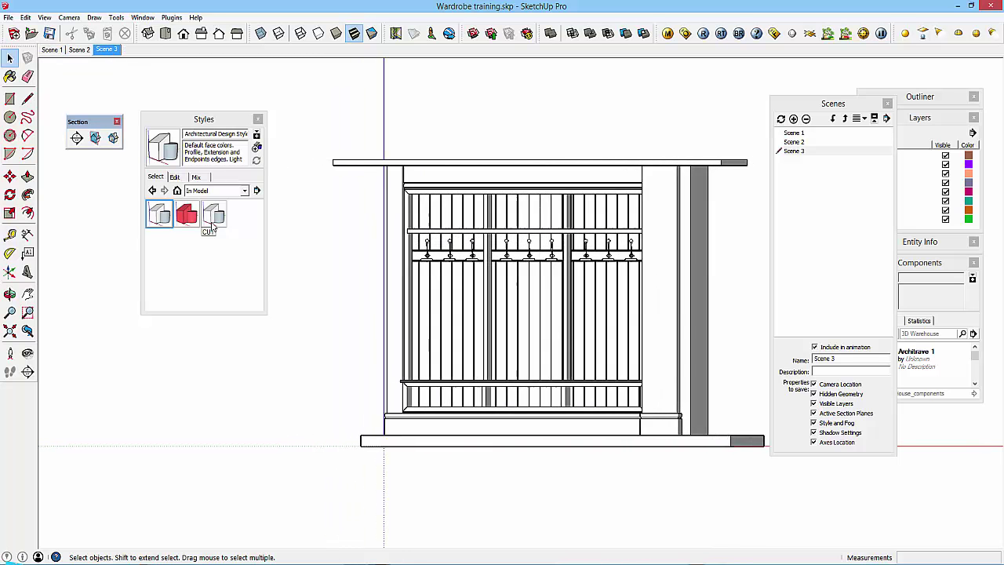